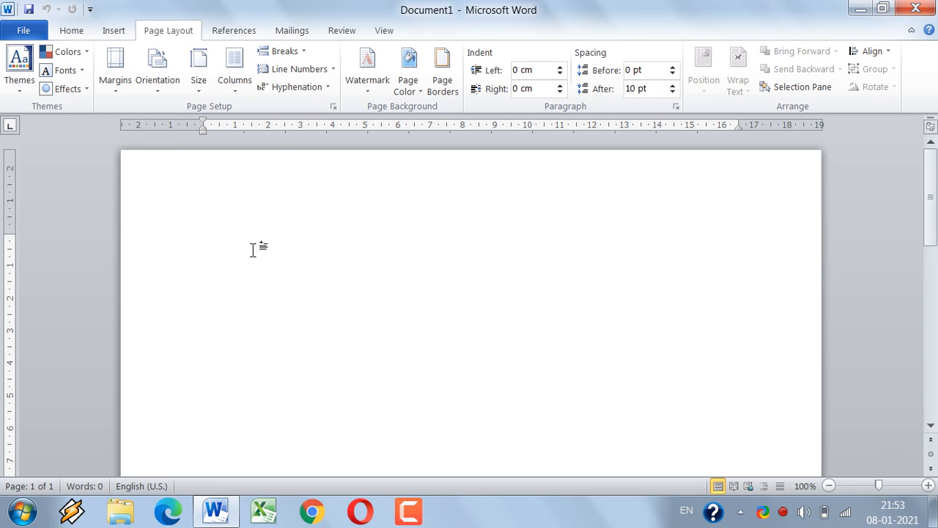
Write a line reading "My Name is" followed by the person's first name at the start of the document
type("My")
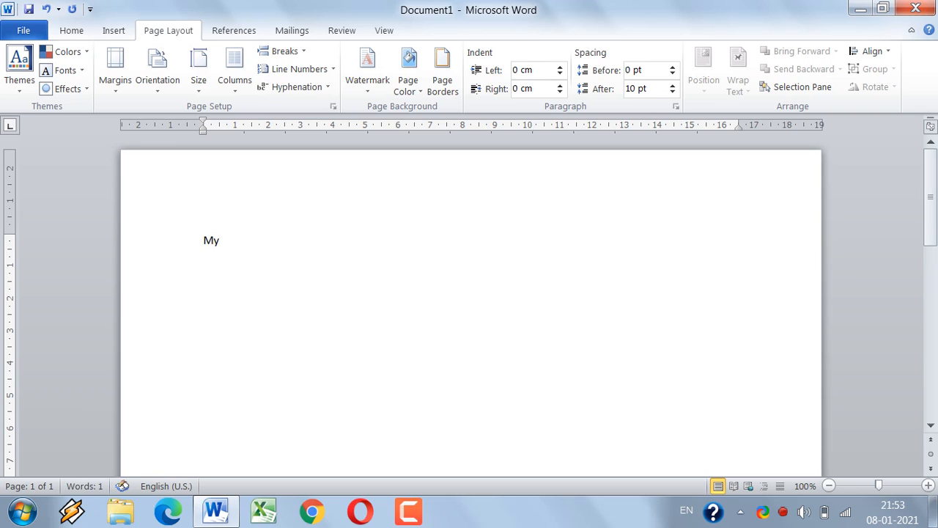
type(" Name")
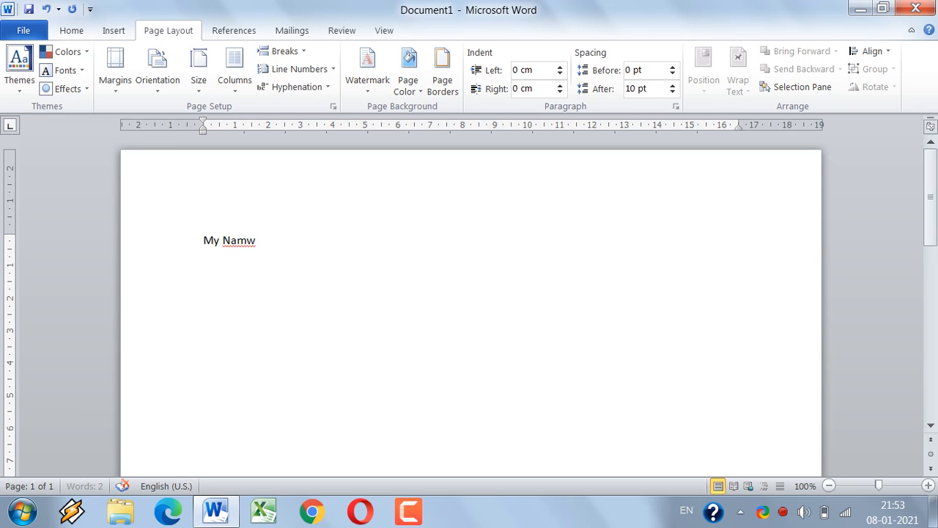
key("BackSpace")
type("e is Shivam .")
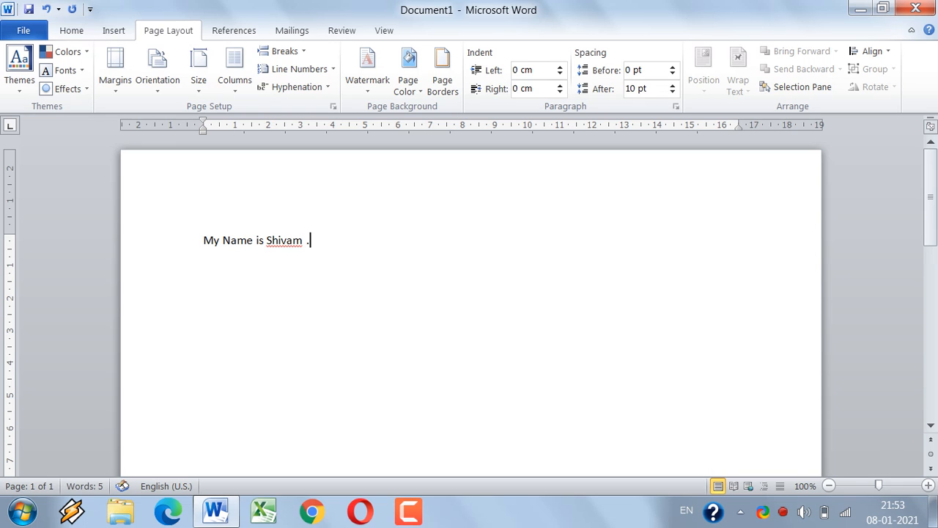
key("BackSpace")
Copy the name sentence and paste it on a new line directly below
triple_click(253, 254)
key("ctrl+c")
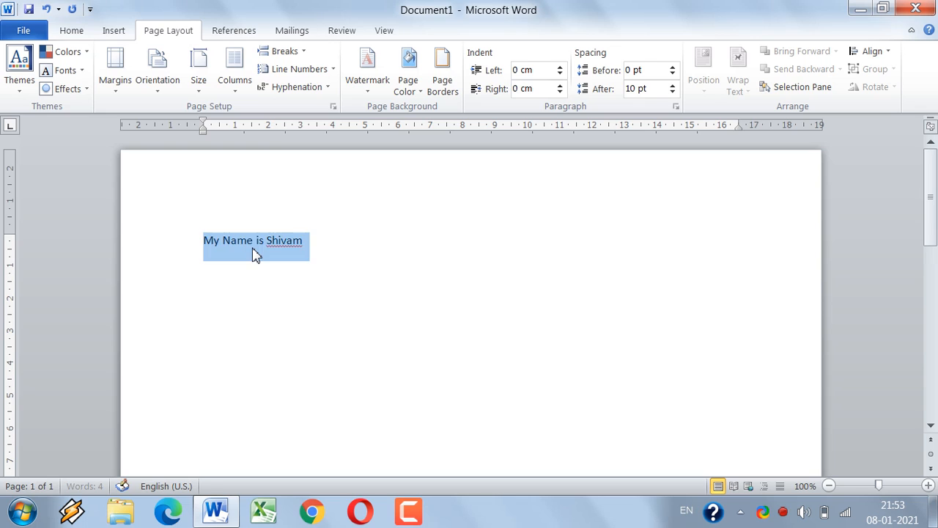
left_click(326, 235)
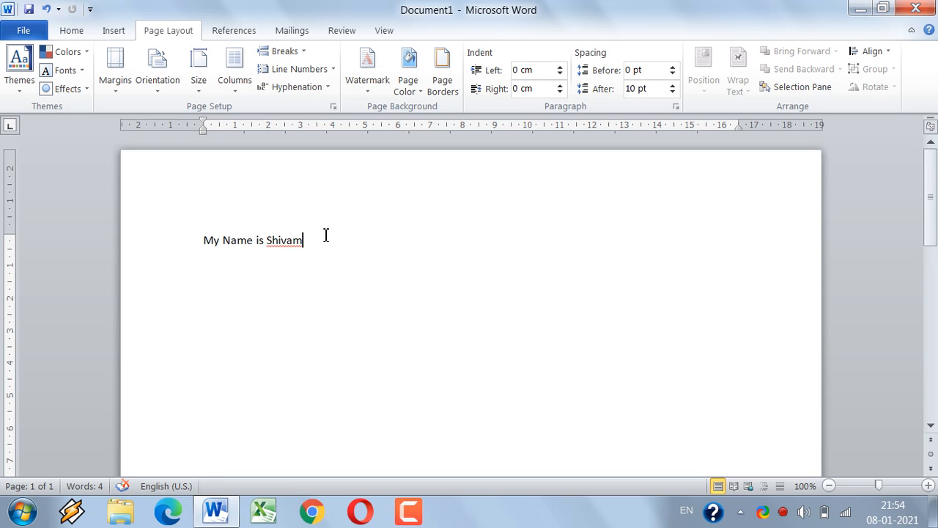
key("Return")
key("ctrl+v")
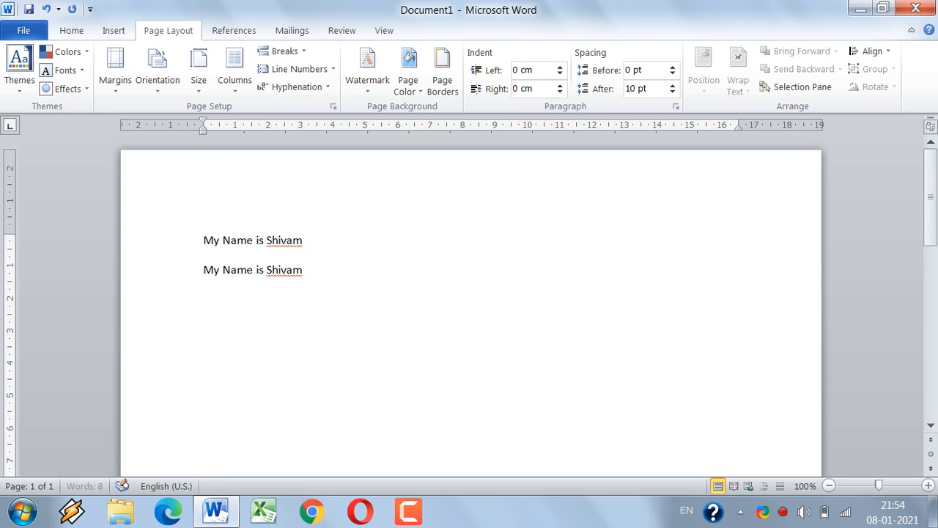
key("Return")
key("Return")
key("ctrl+v")
key("ctrl+Return")
key("ctrl+v")
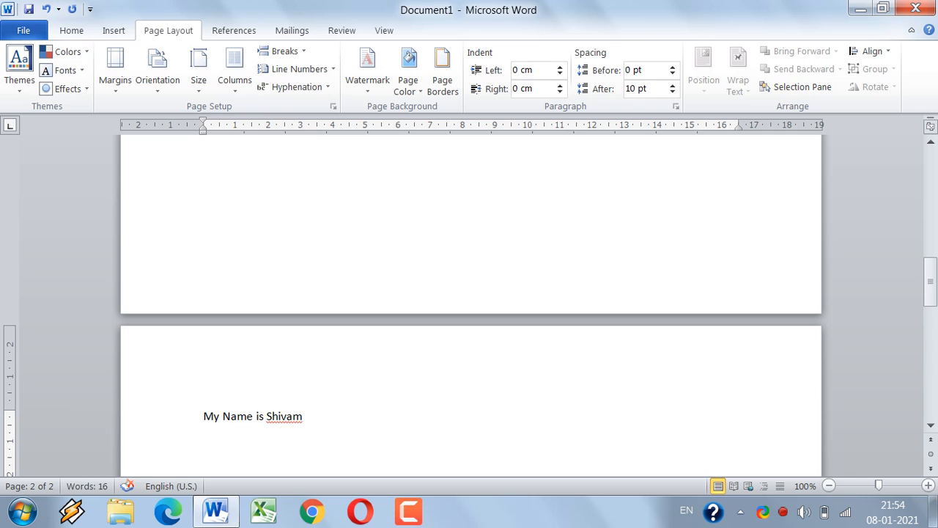
key("BackSpace")
key("BackSpace")
key("BackSpace")
key("BackSpace")
key("BackSpace")
key("BackSpace")
key("BackSpace")
key("BackSpace")
key("BackSpace")
key("BackSpace")
key("BackSpace")
key("BackSpace")
key("BackSpace")
key("BackSpace")
key("BackSpace")
key("BackSpace")
key("BackSpace")
key("BackSpace")
key("BackSpace")
key("BackSpace")
key("BackSpace")
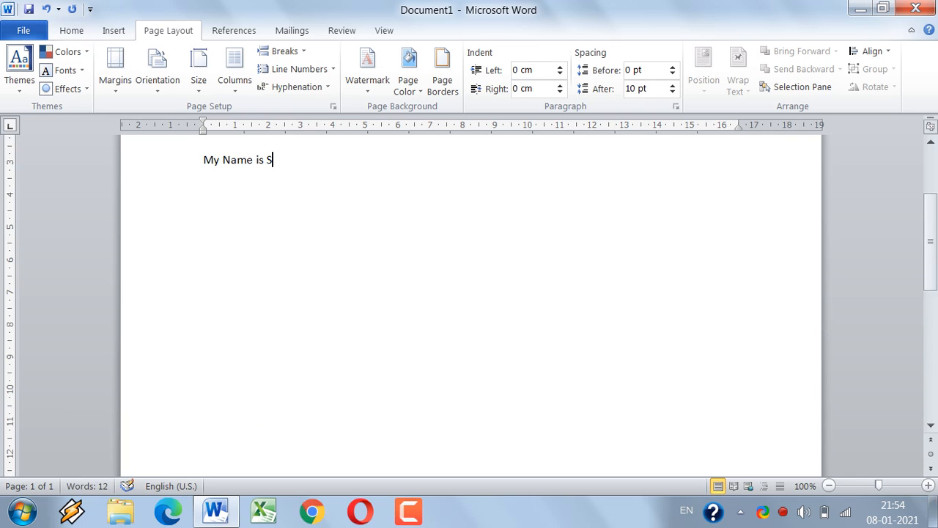
scroll(326, 234, "up", 3)
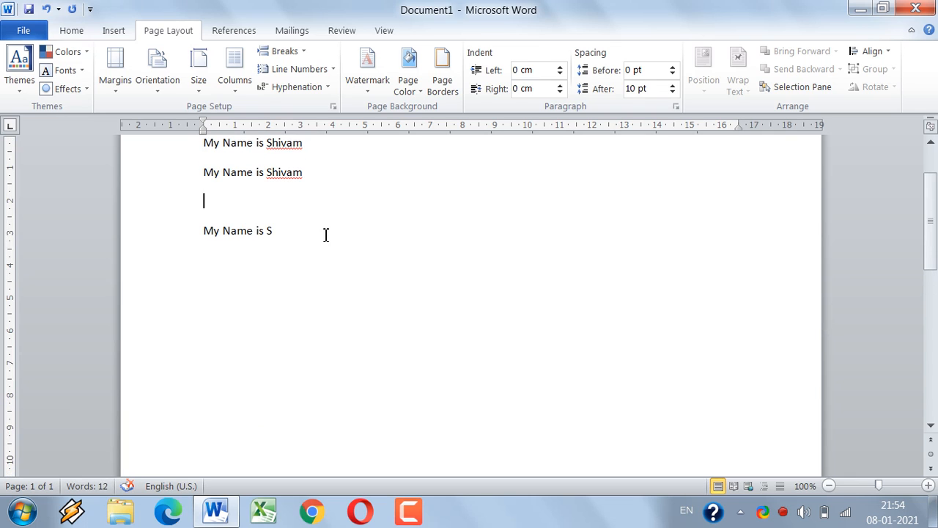
key("BackSpace")
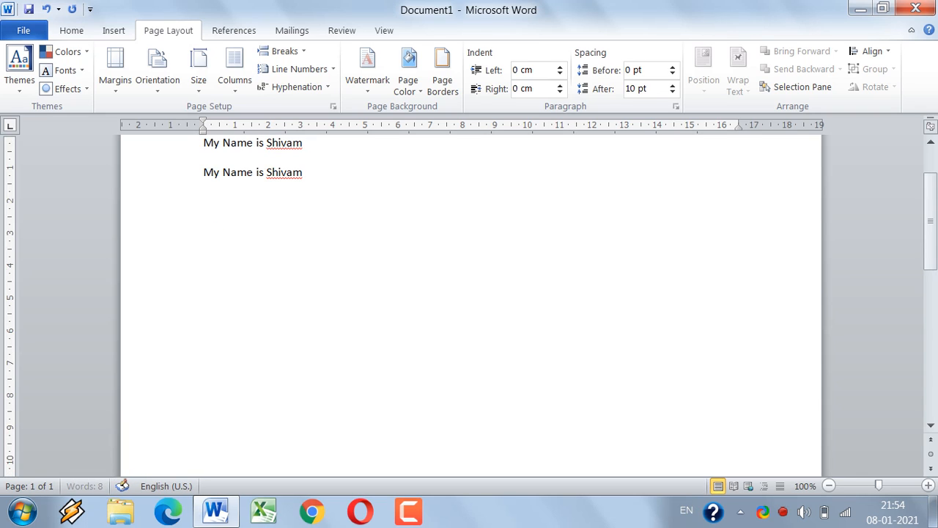
Copy the second name sentence and paste it six more times on the lines below
scroll(324, 230, "up", 2)
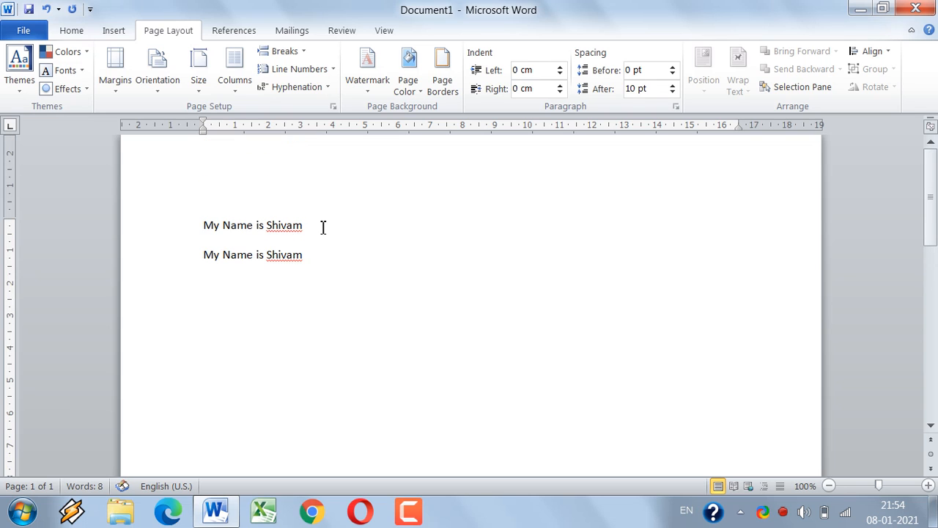
triple_click(292, 257)
key("ctrl+c")
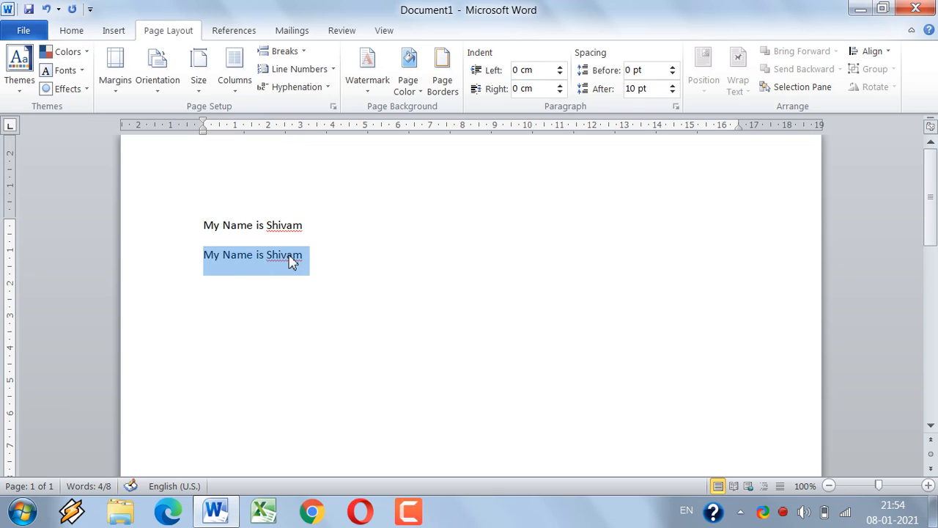
left_click(310, 285)
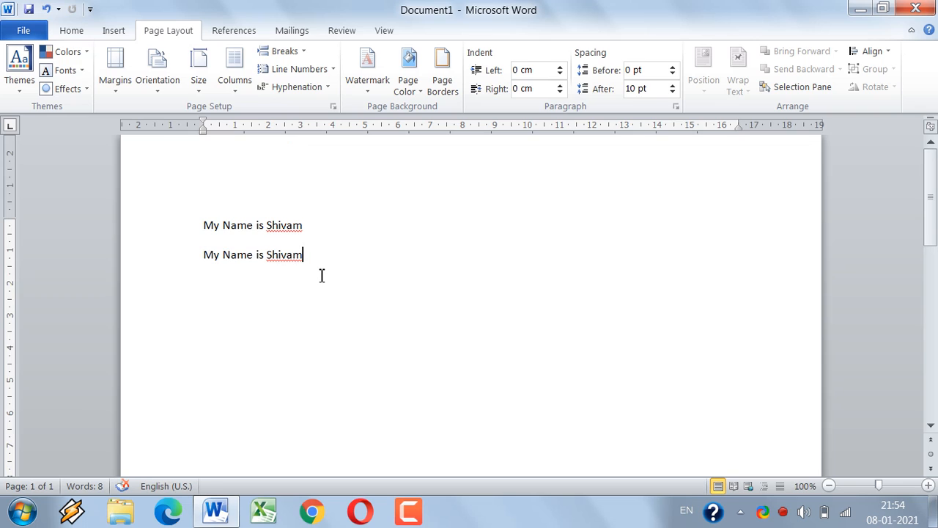
key("Return")
key("ctrl+v")
key("ctrl+v")
key("ctrl+v")
key("ctrl+v")
key("ctrl+v")
key("ctrl+v")
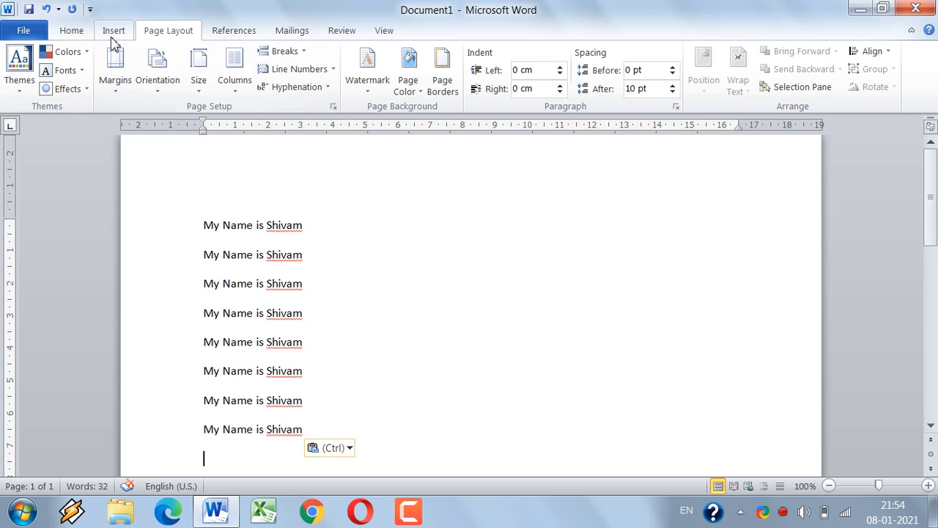
Examine the built-in table of contents styles, the custom Table of Contents settings and the removal option
left_click(227, 31)
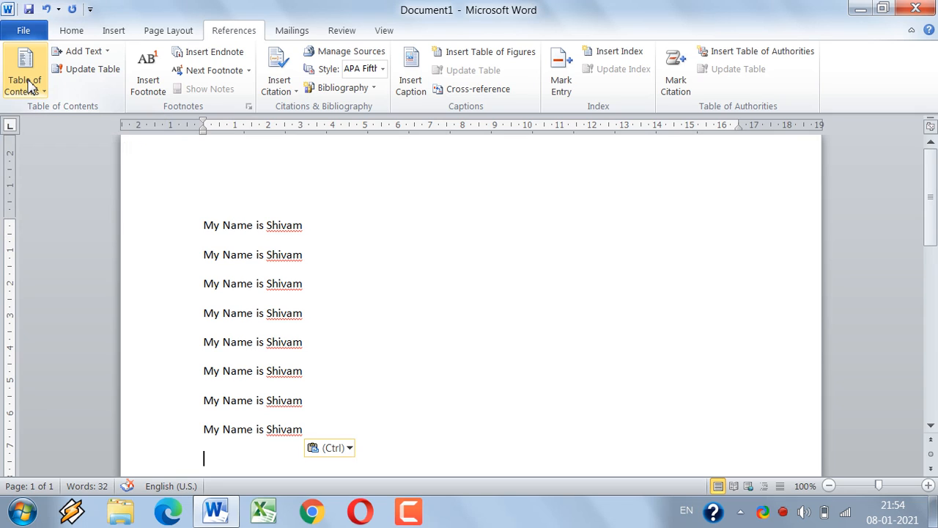
left_click(29, 84)
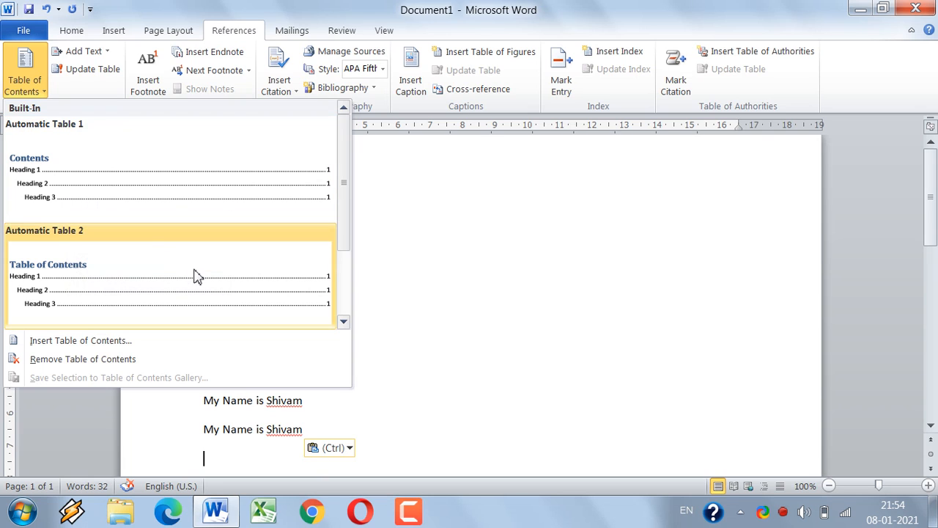
scroll(195, 275, "down", 1)
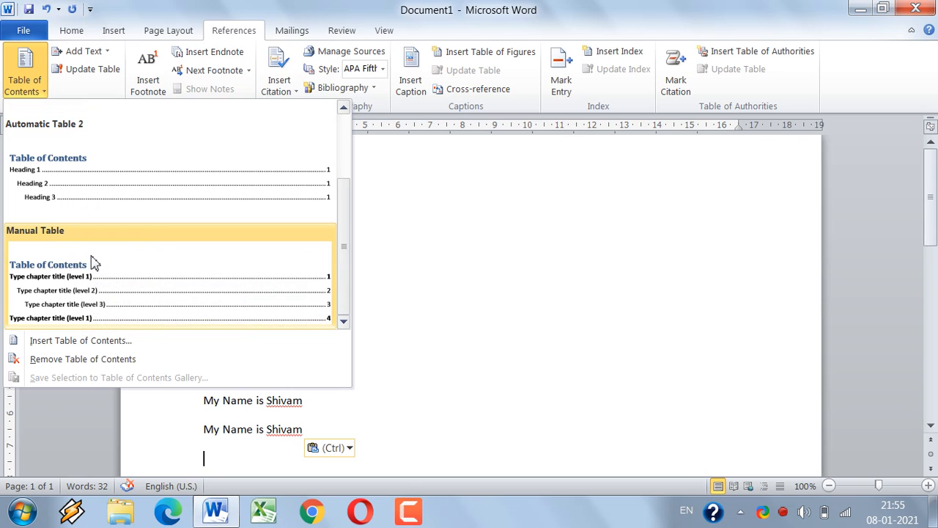
scroll(50, 205, "up", 1)
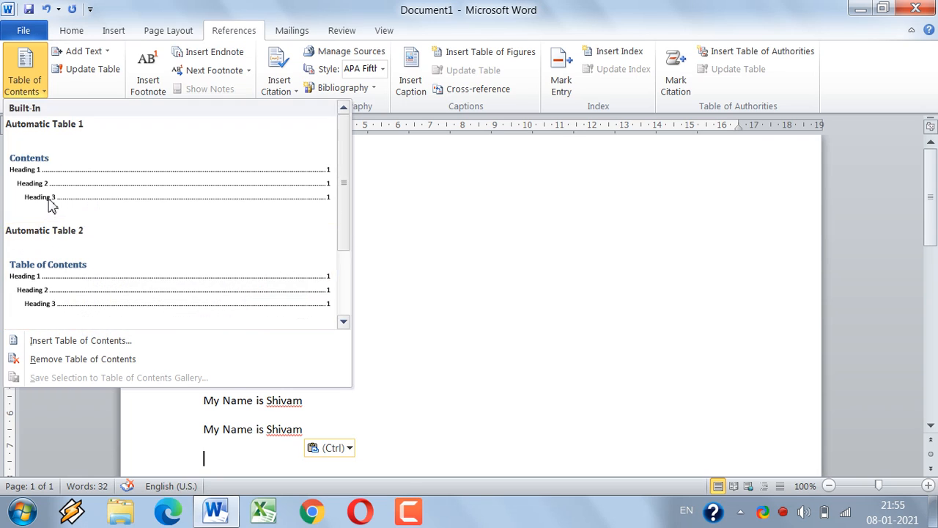
scroll(58, 161, "down", 1)
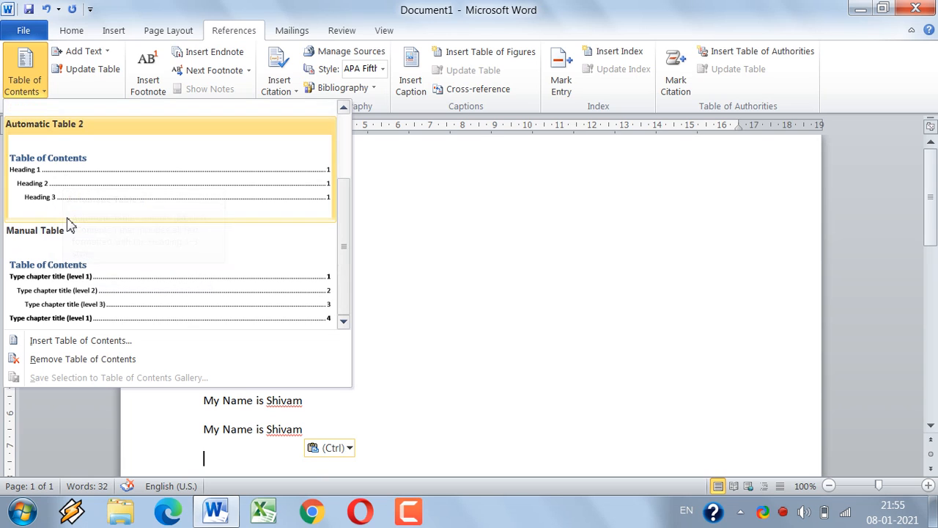
left_click(83, 343)
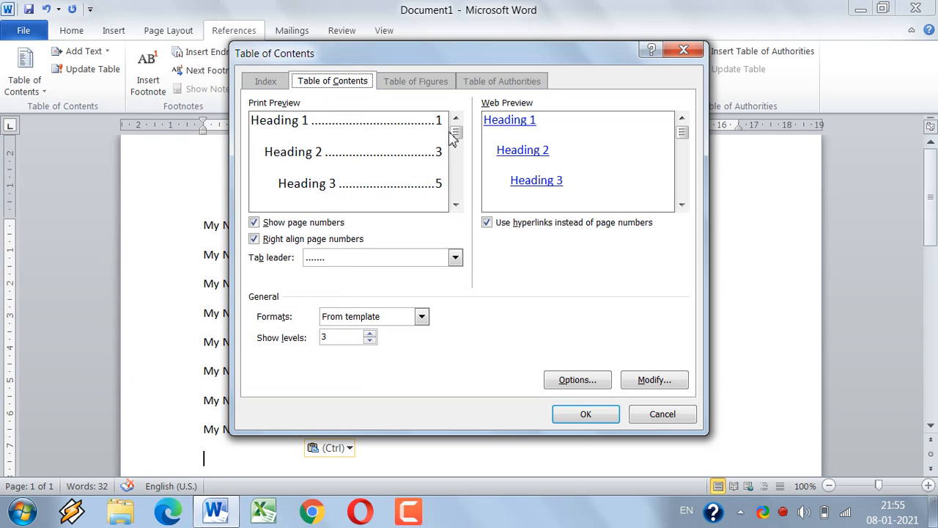
mouse_move(455, 132)
left_mouse_down()
mouse_move(454, 202)
mouse_move(440, 121)
left_mouse_up()
left_click(660, 415)
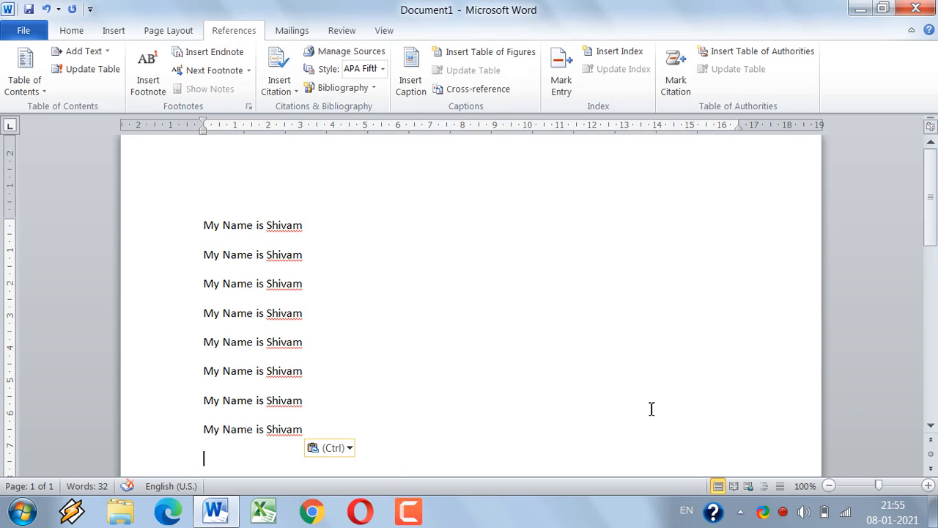
left_click(28, 85)
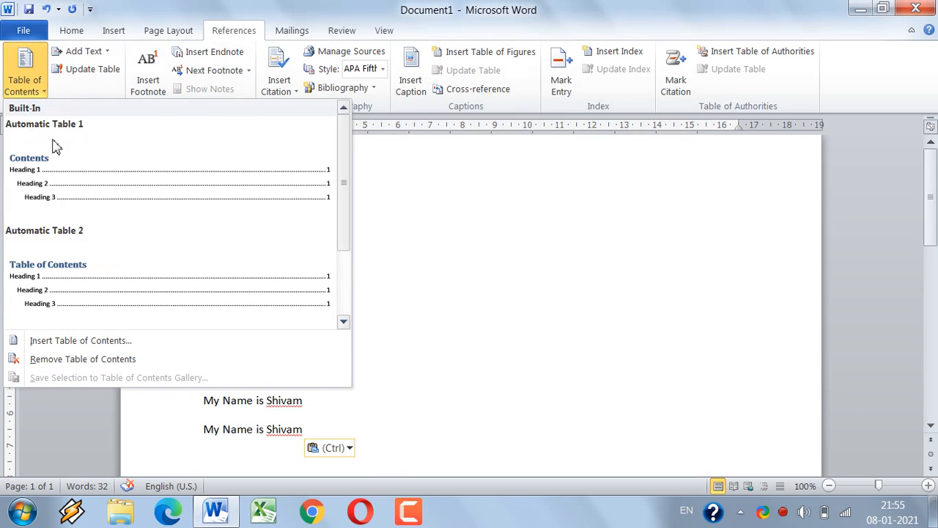
left_click(101, 360)
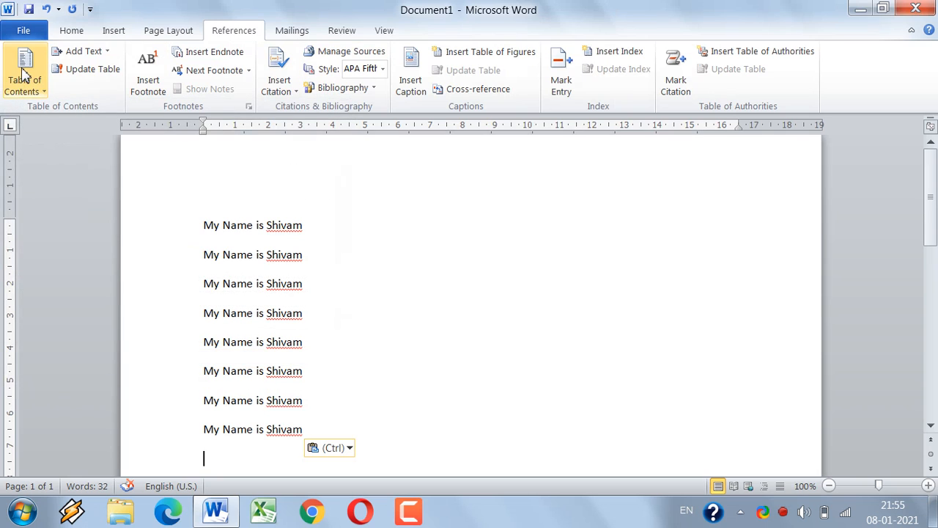
Add an empty line after the first sentence and insert the Automatic Table 1 table of contents there
left_click(273, 240)
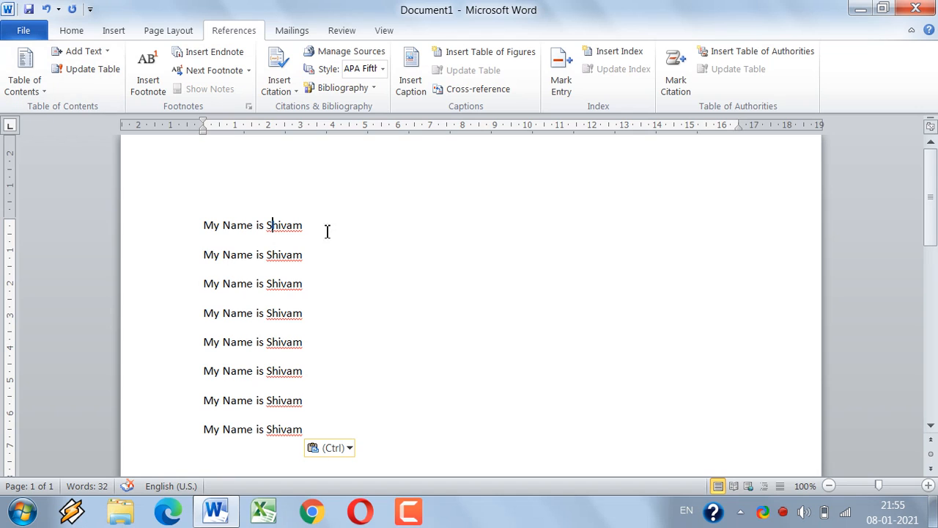
left_click(316, 228)
key("Return")
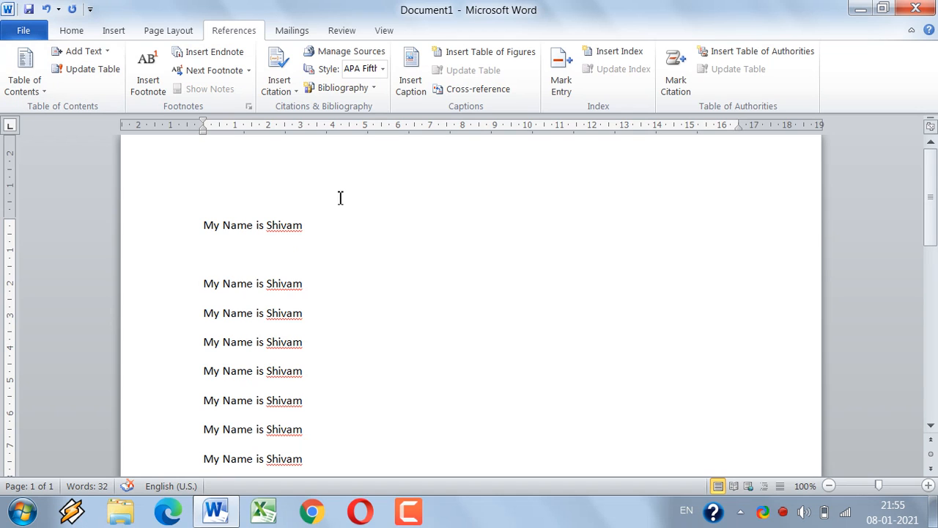
left_click(40, 97)
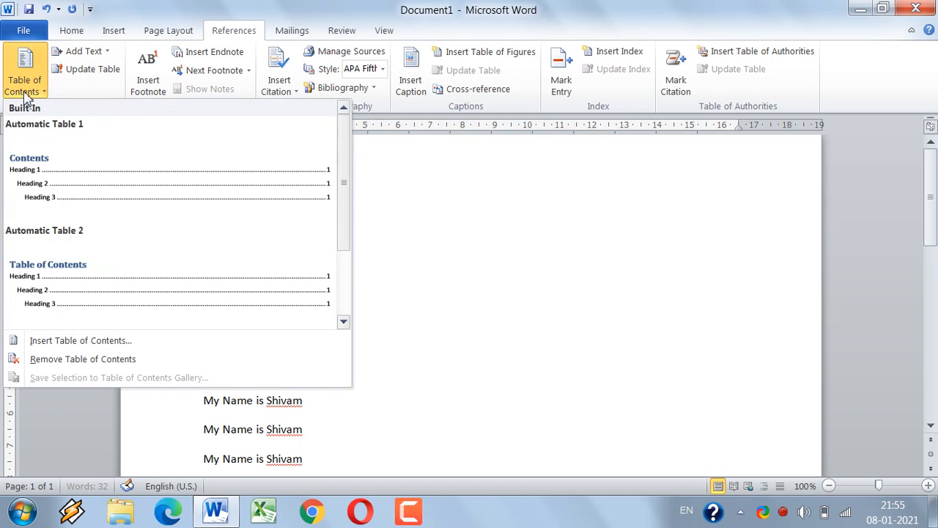
left_click(49, 181)
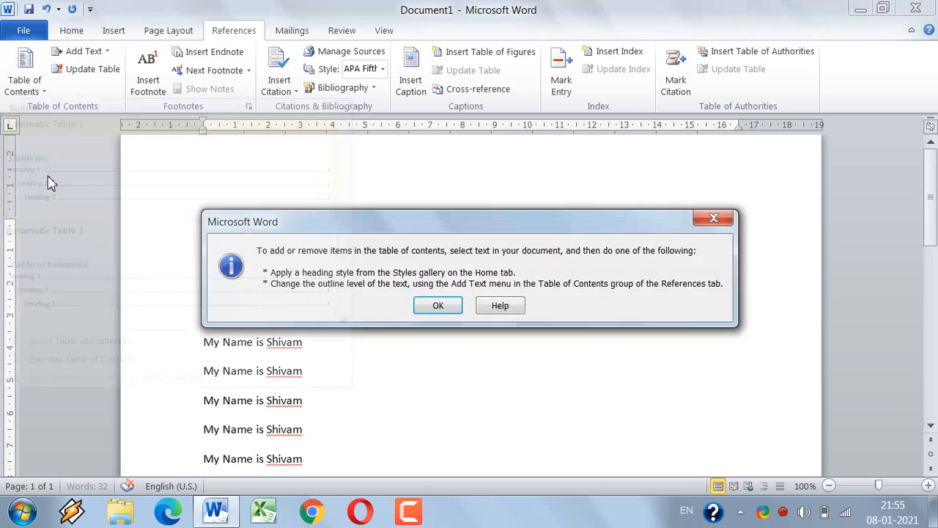
left_click(432, 306)
Replace the "Contents" title of the inserted table of contents with "Topic"
left_click(246, 272)
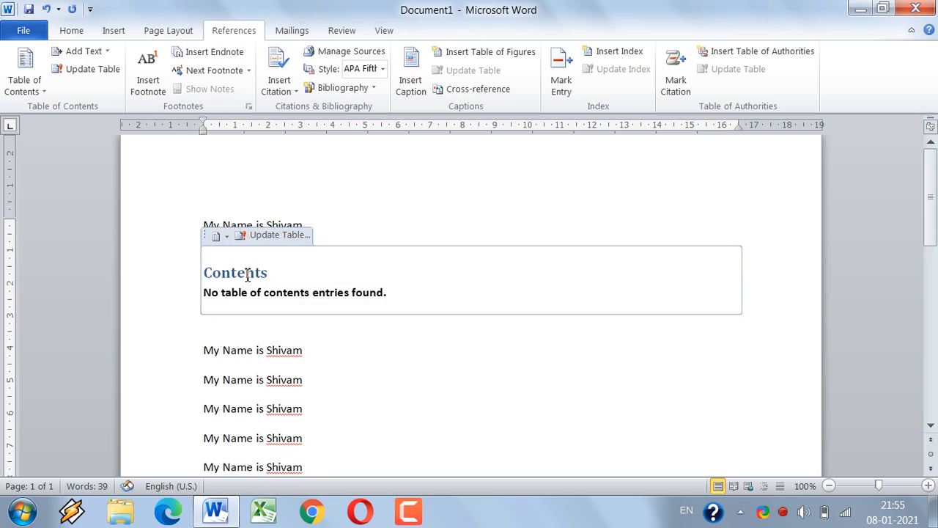
double_click(246, 275)
left_click(260, 273)
left_click(38, 80)
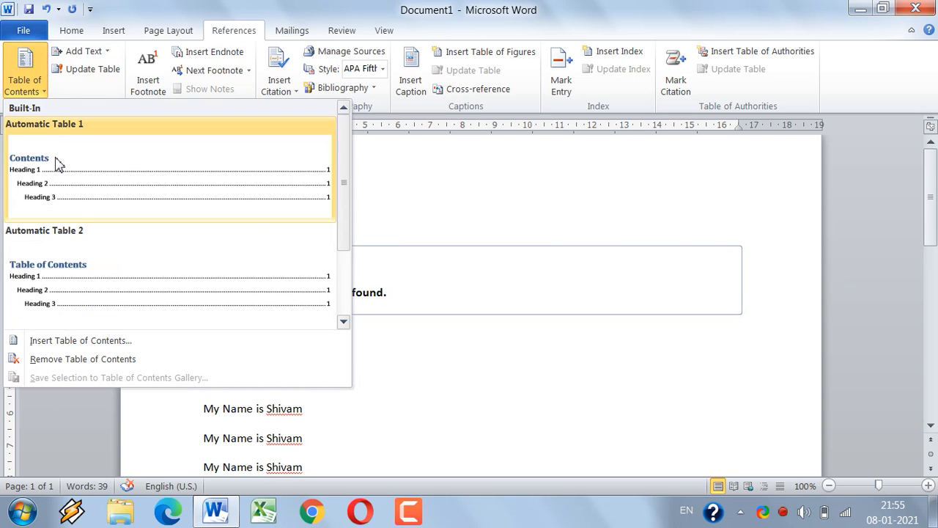
left_click(294, 261)
double_click(248, 272)
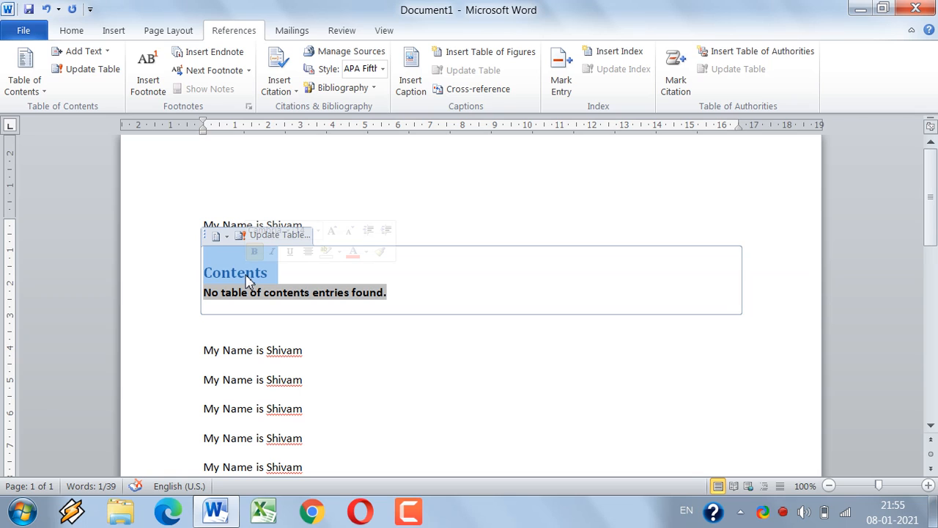
type("T")
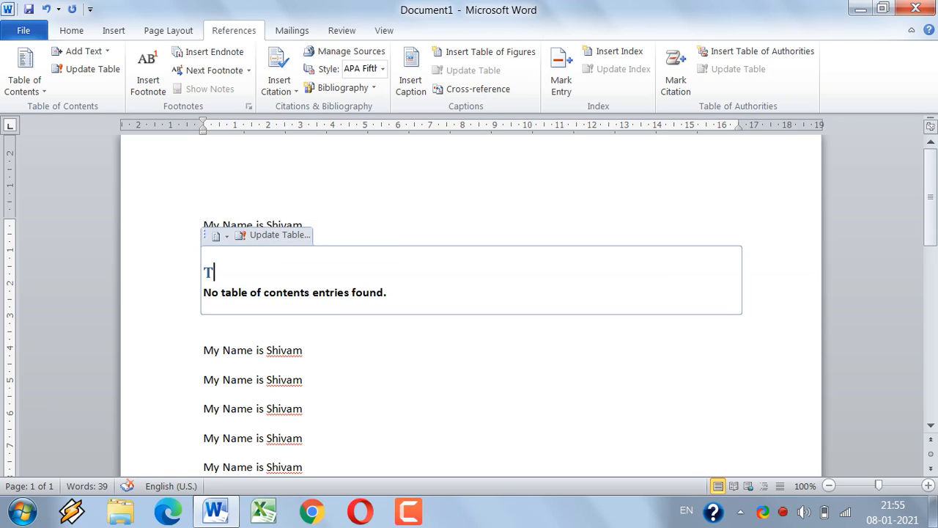
type("opic")
Change the title of the table of contents to "SEO"
double_click(254, 292)
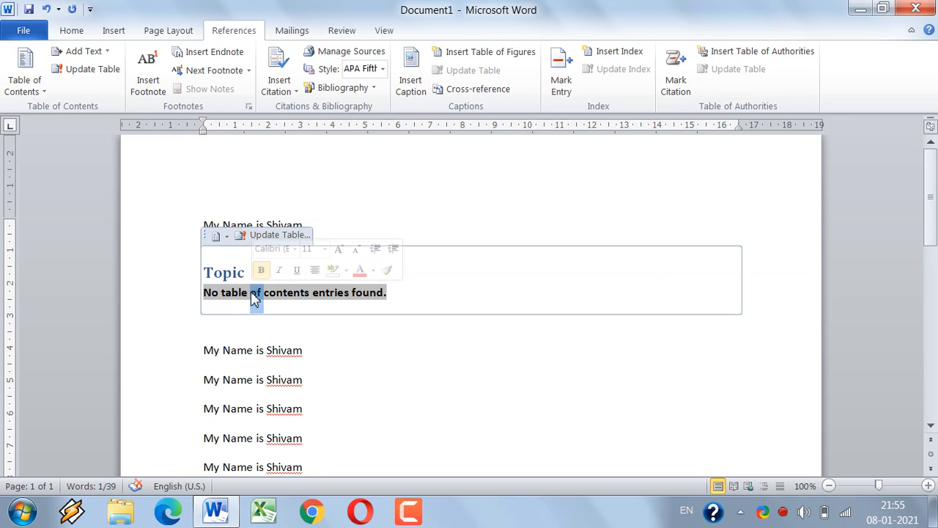
left_click(229, 273)
double_click(229, 273)
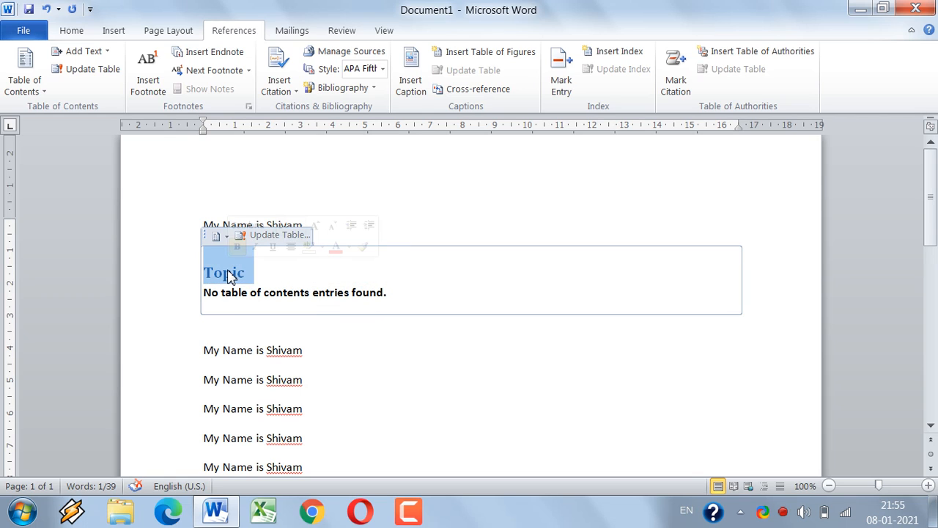
left_click(258, 274)
double_click(237, 276)
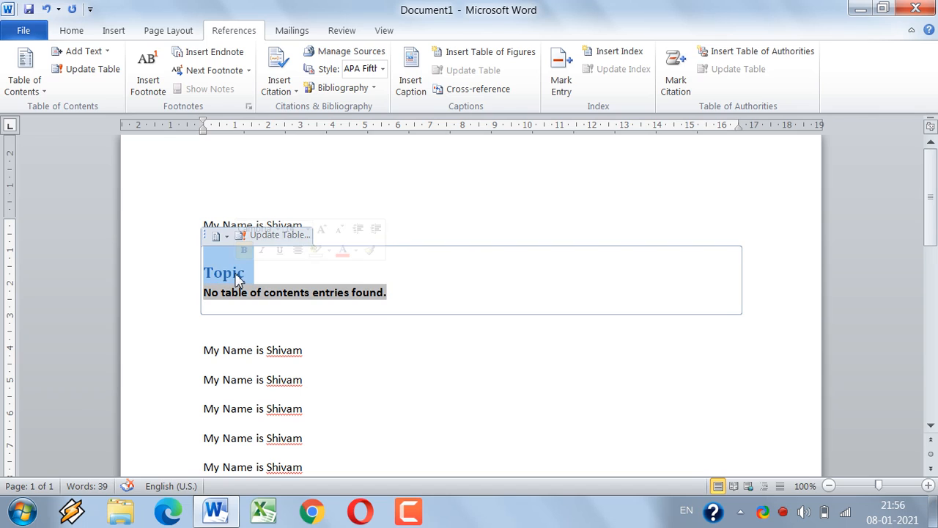
type("SEO")
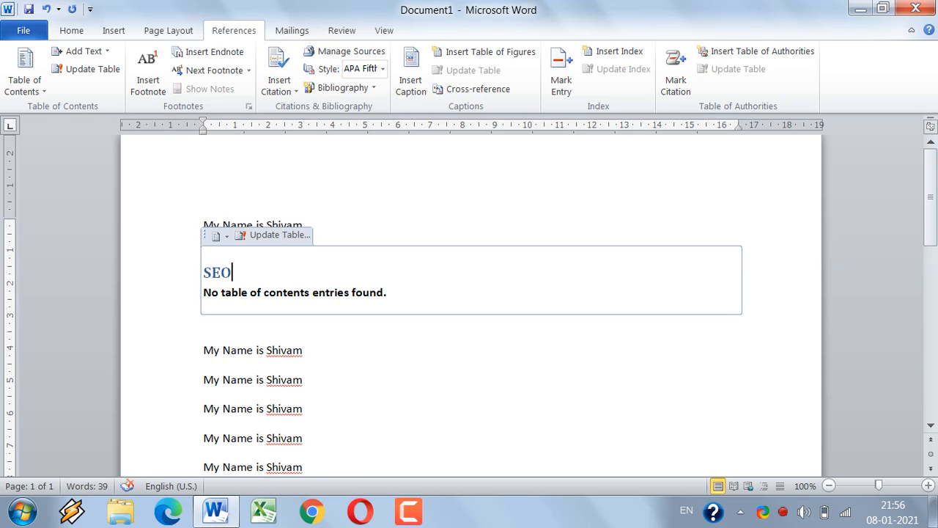
Extend the title of the table of contents to "SEO (Search Engine Optimization)"
type(" (Searc")
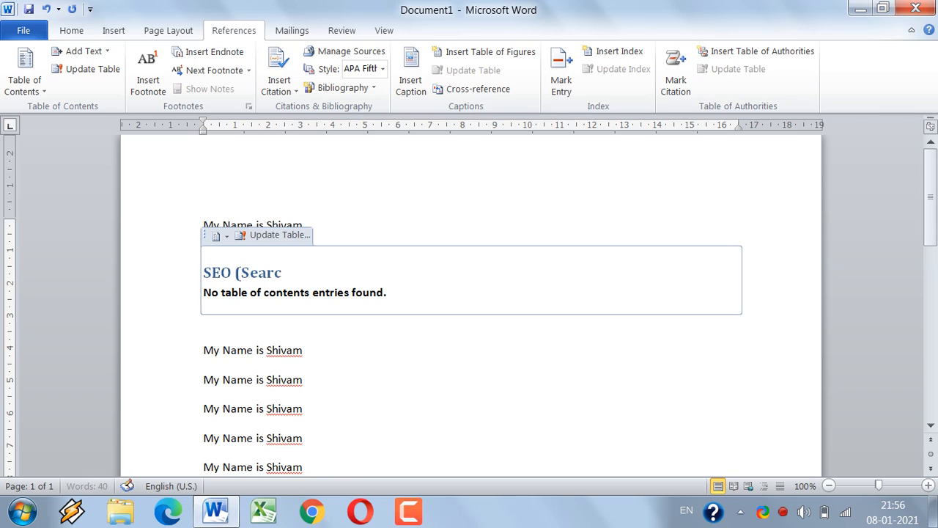
type("h Engine ")
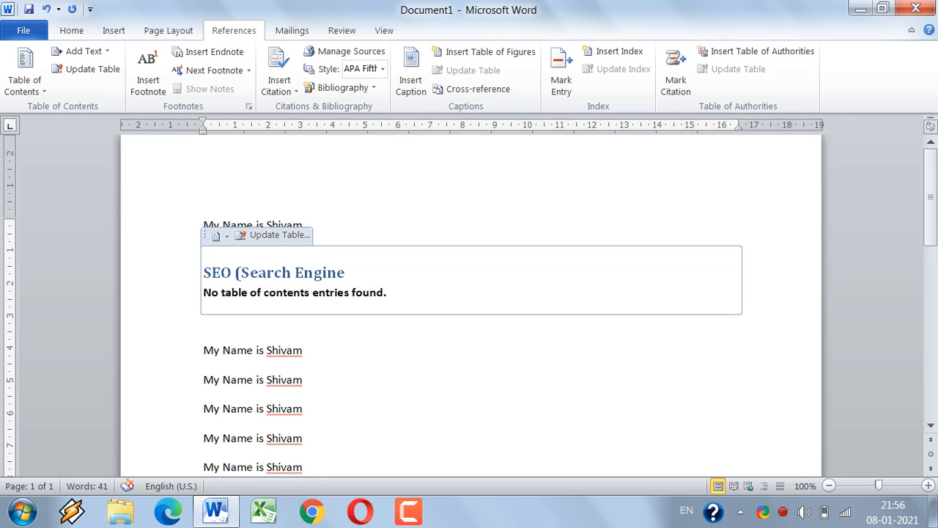
type("O")
type("ti")
key("BackSpace")
key("BackSpace")
type("ptimiz")
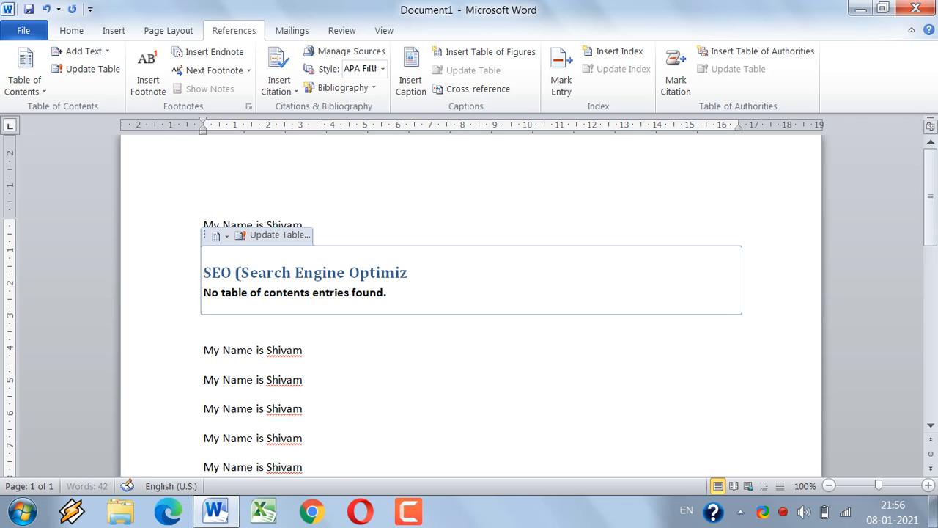
type("ation")
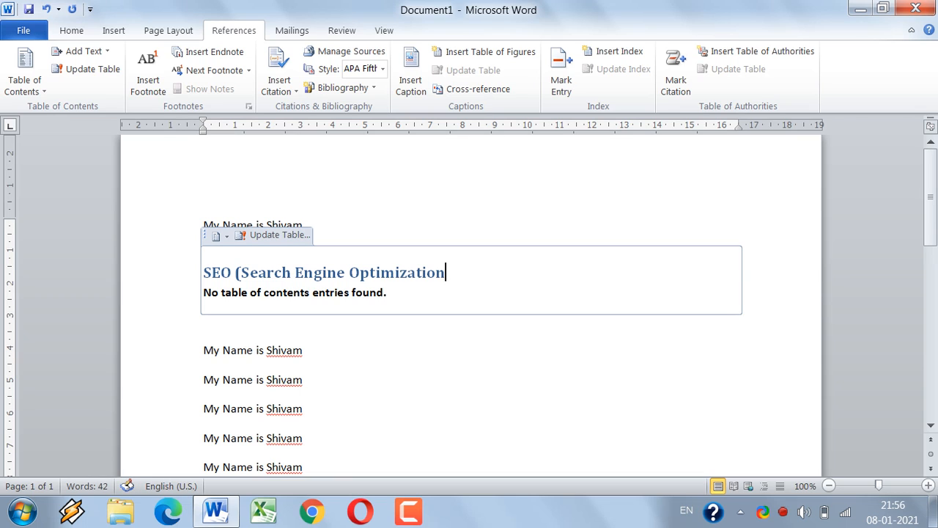
type(")")
Replace the "No table of contents entries found." line below the title with "How to Work on SEO"
left_click(247, 293)
double_click(247, 293)
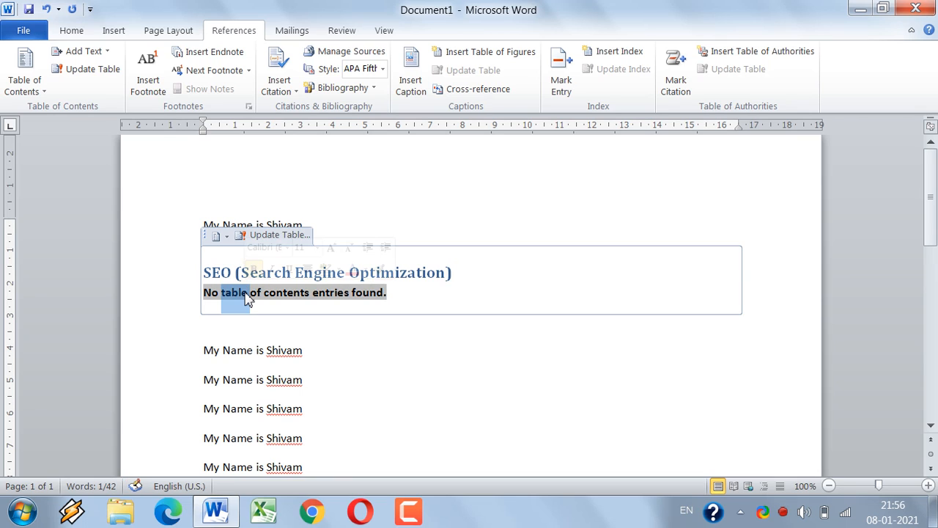
left_click(316, 304)
double_click(320, 297)
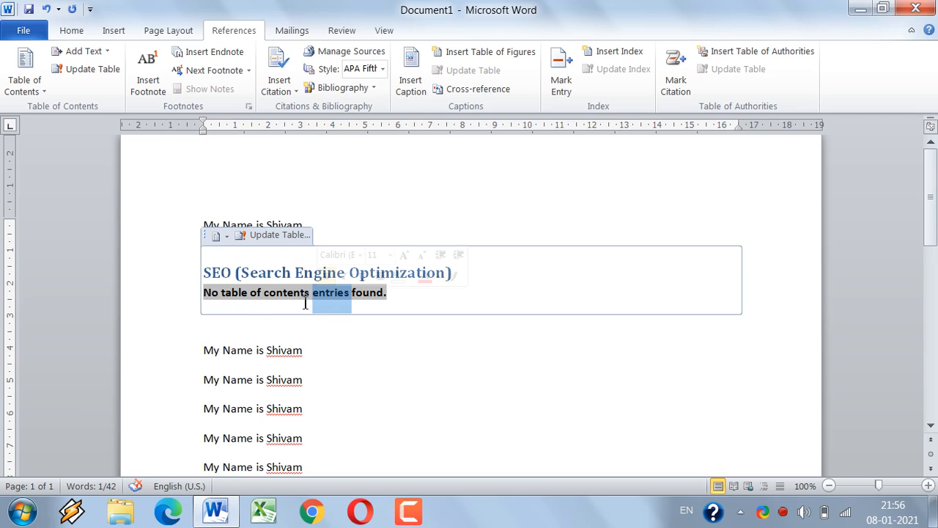
left_click(249, 294)
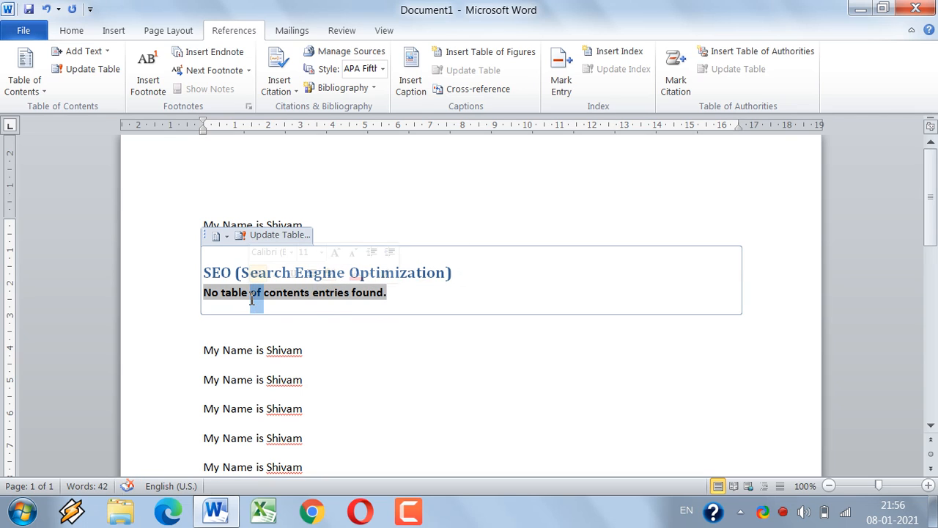
triple_click(250, 303)
type("s")
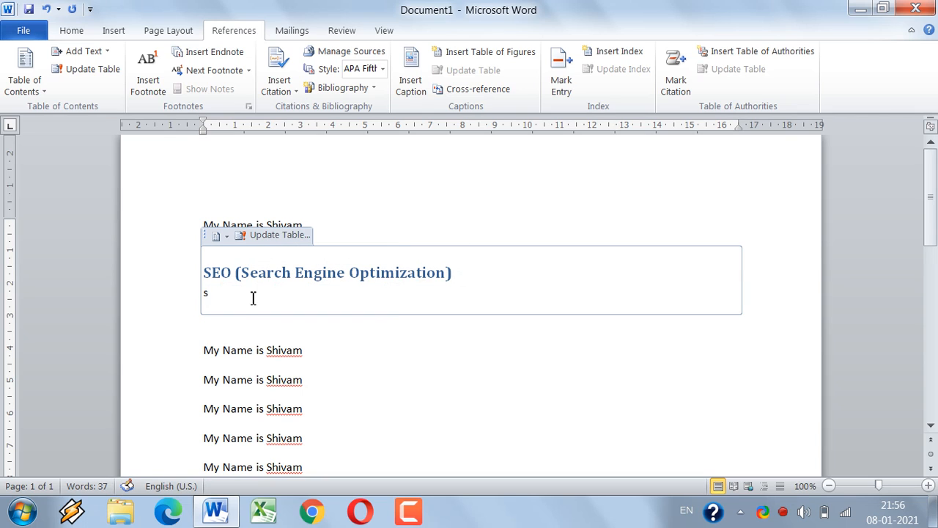
key("BackSpace")
type("How to Work on SEO")
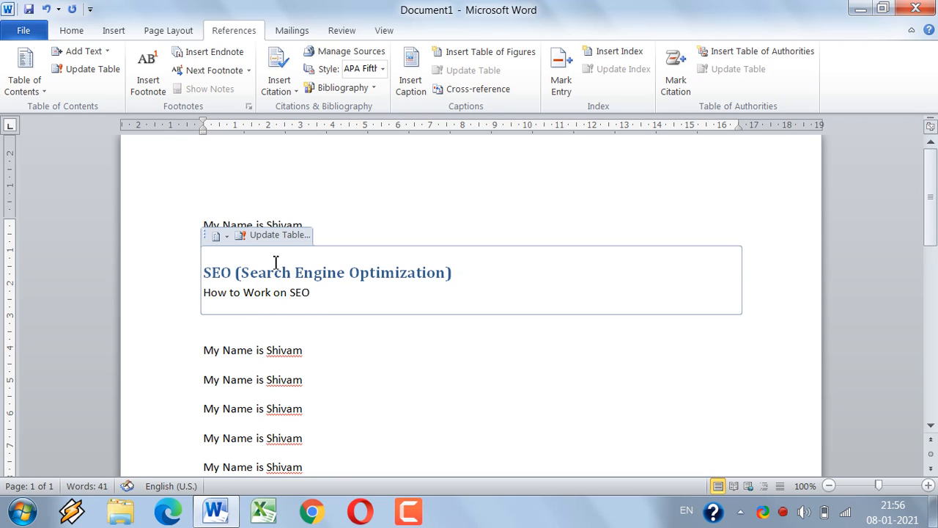
Try to update the table of contents, and replace it with the built-in Manual Table style
left_click(273, 237)
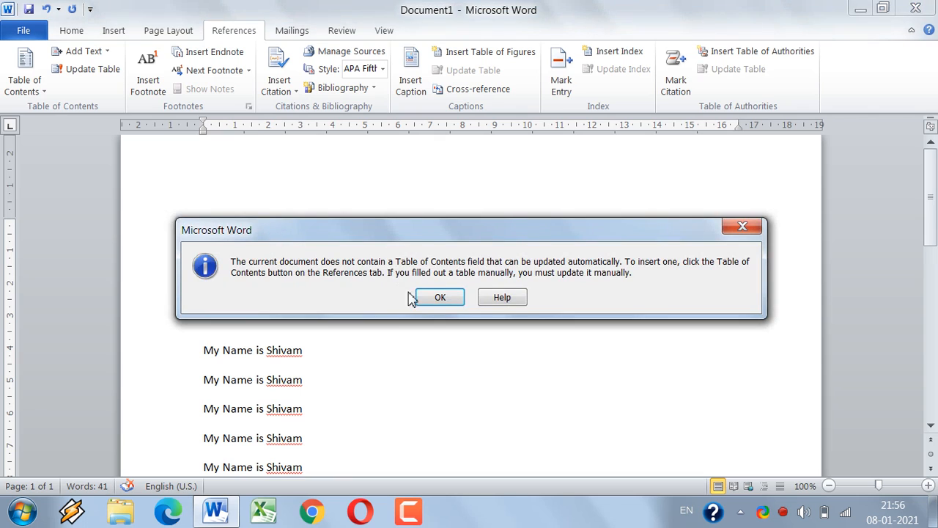
left_click(431, 294)
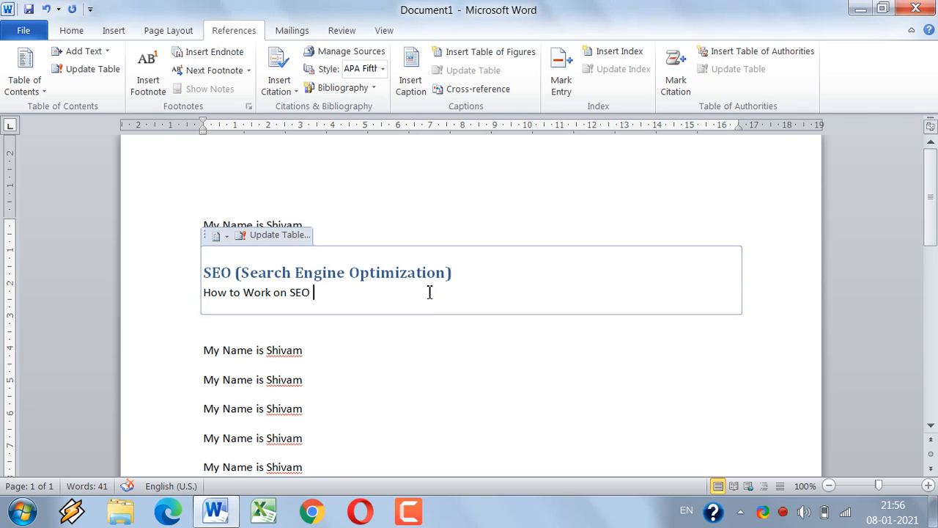
left_click(214, 241)
scroll(297, 382, "down", 2)
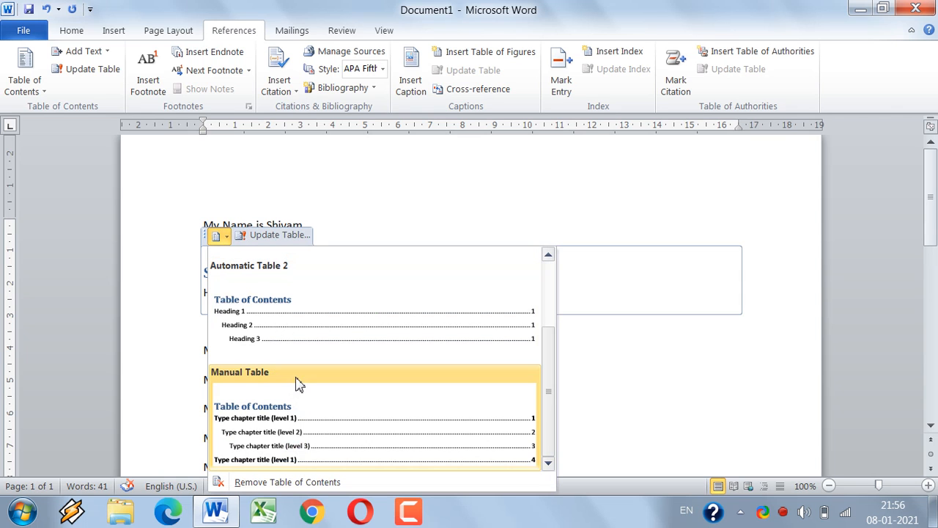
left_click(294, 417)
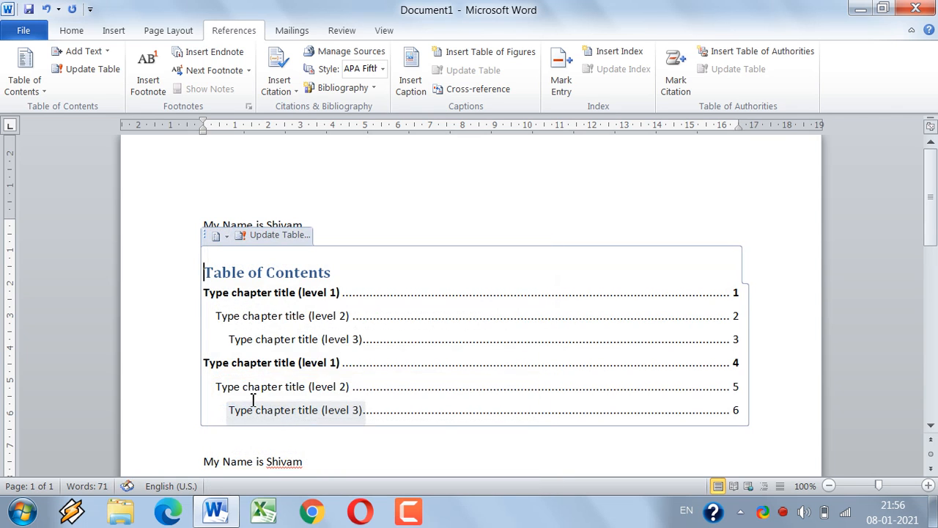
Examine the chapter title placeholders at each level of the manual table, and try to update the table
left_click(341, 298)
left_click(344, 315)
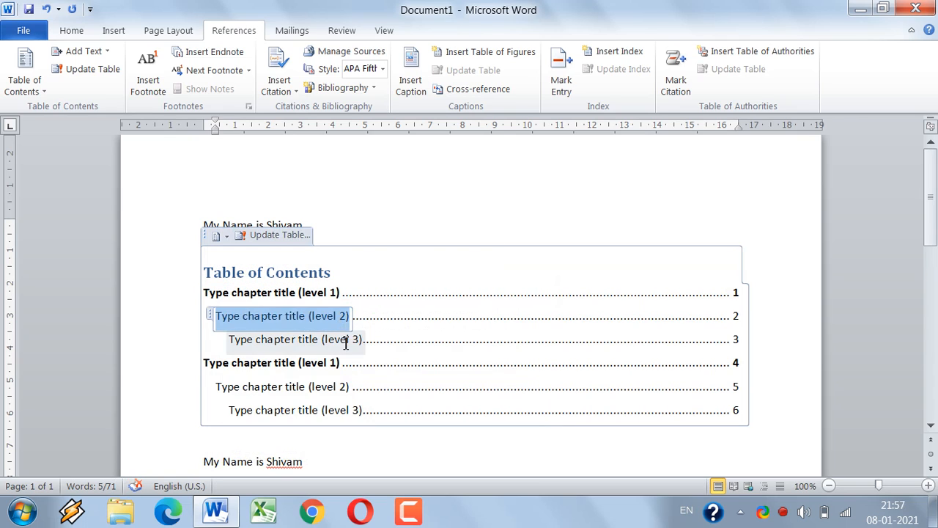
left_click(346, 338)
left_click(339, 363)
left_click(334, 386)
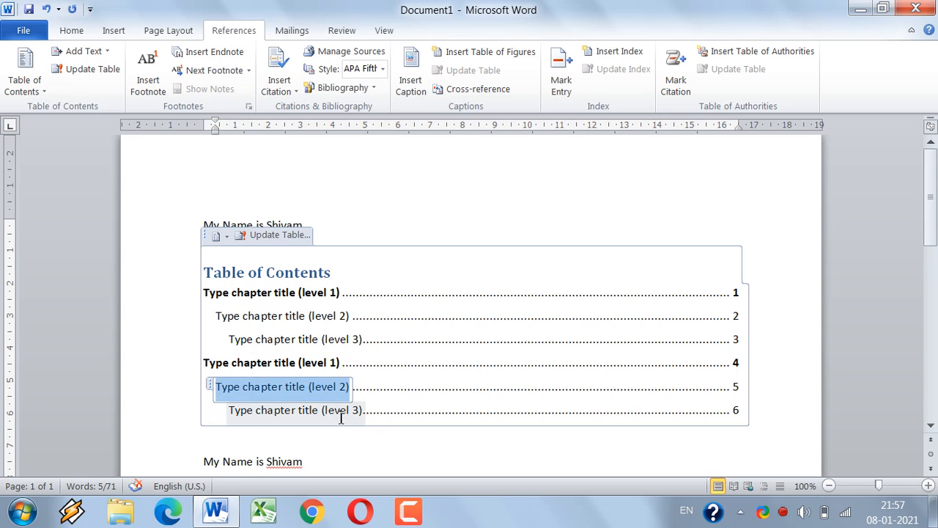
left_click(341, 412)
left_click(157, 319)
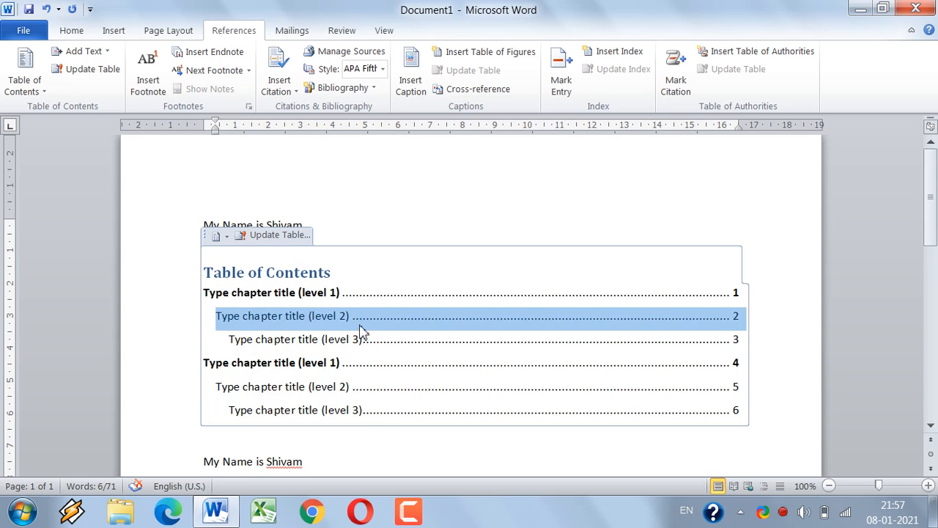
left_click(262, 236)
left_click(461, 293)
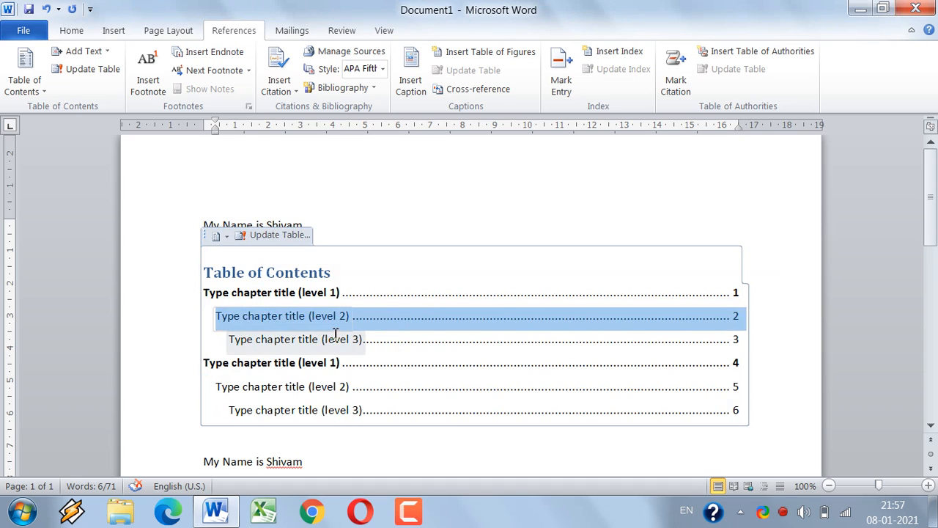
Apply the Add Text levels Level 1, Level 2 and Level 3 in turn to the first level 3 placeholder, finishing with Level 2
left_click(202, 341)
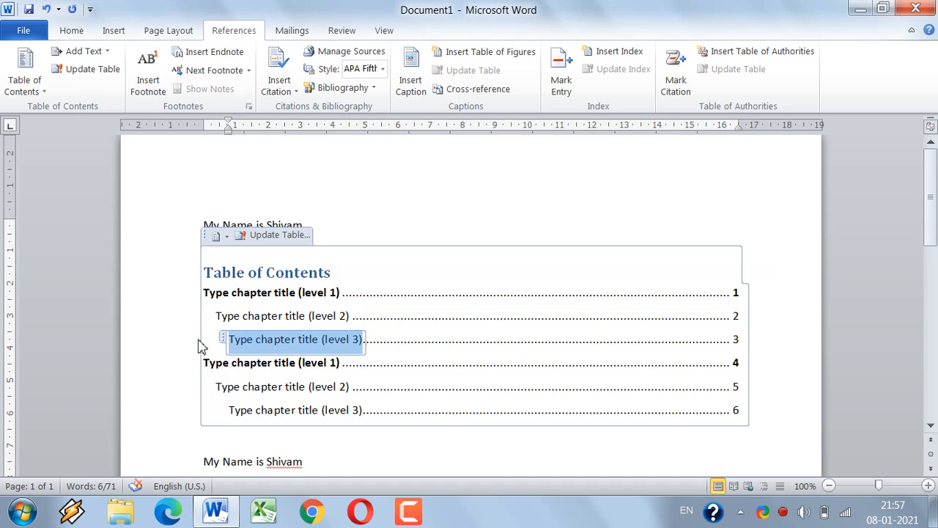
left_click(94, 53)
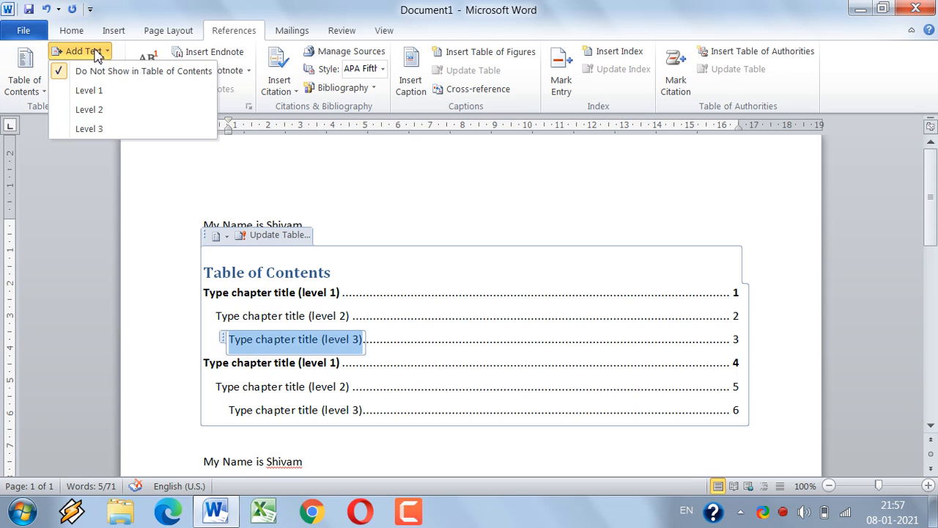
left_click(97, 90)
left_click(94, 51)
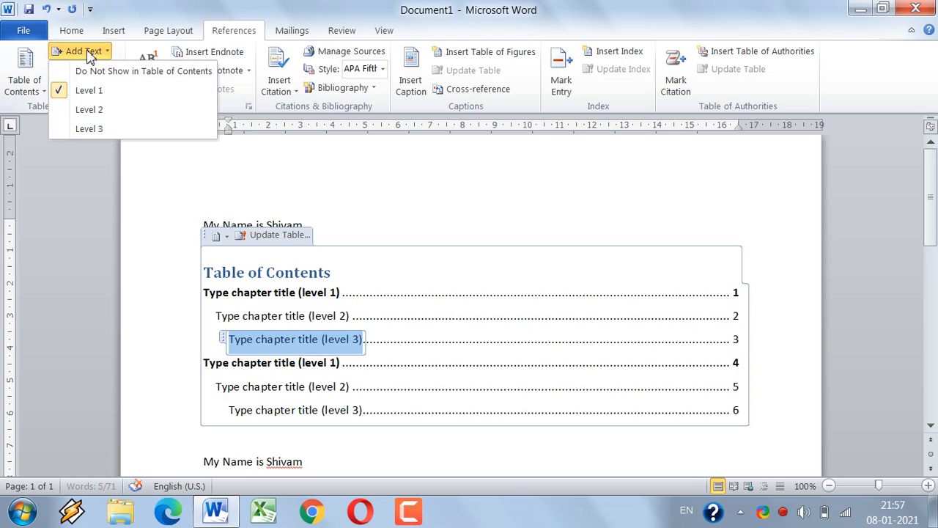
left_click(92, 90)
left_click(94, 51)
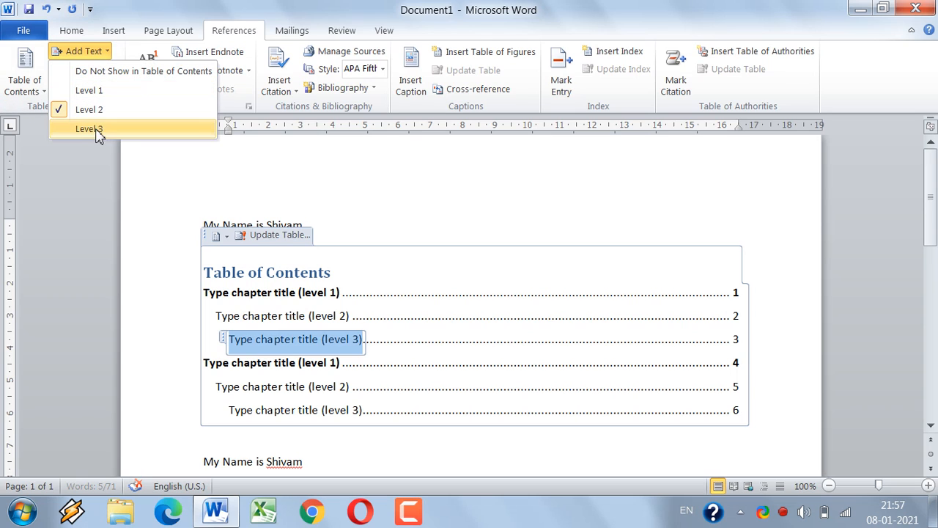
left_click(95, 129)
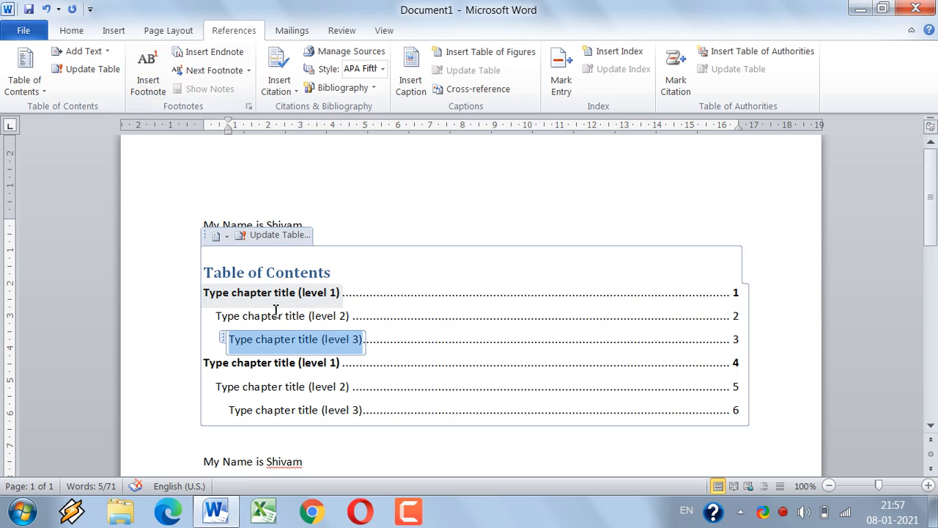
left_click(100, 55)
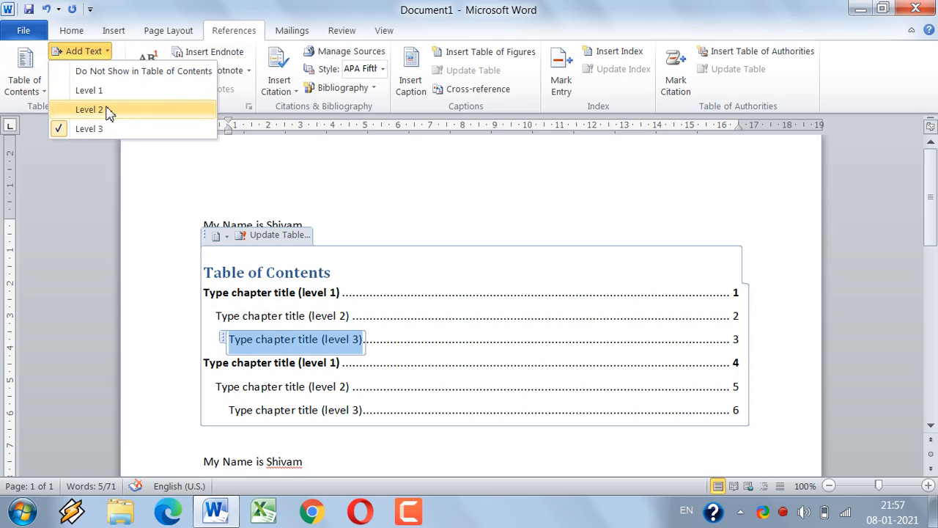
left_click(92, 110)
Select the first level 1 chapter title placeholder and try to update the table of contents
left_click(311, 327)
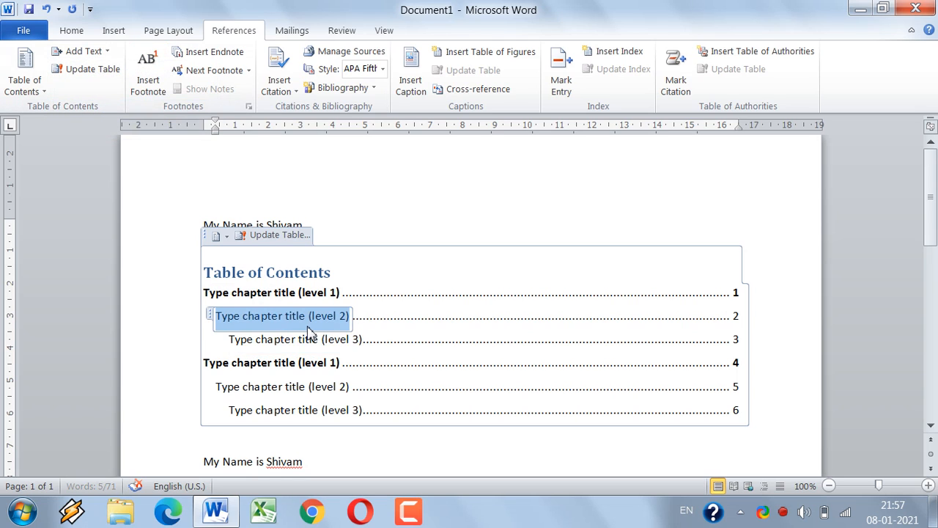
left_click(256, 293)
left_click(94, 70)
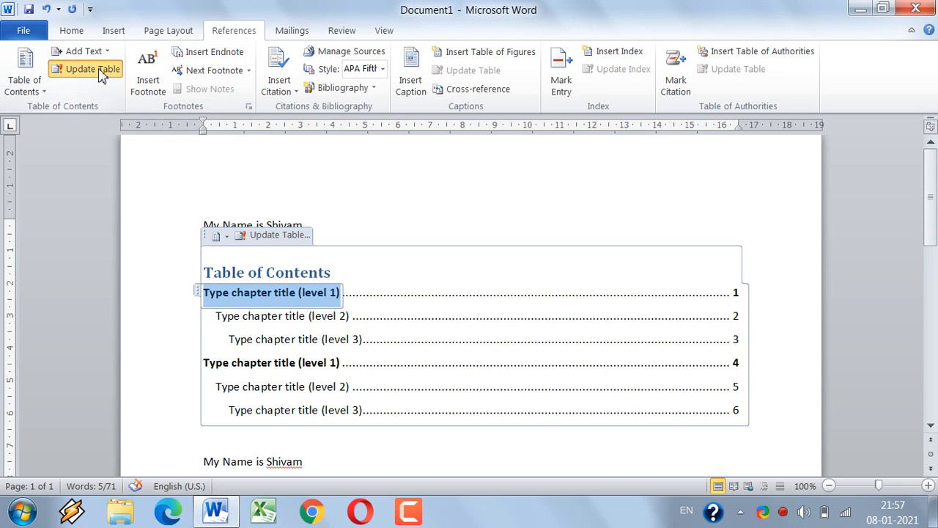
left_click(434, 305)
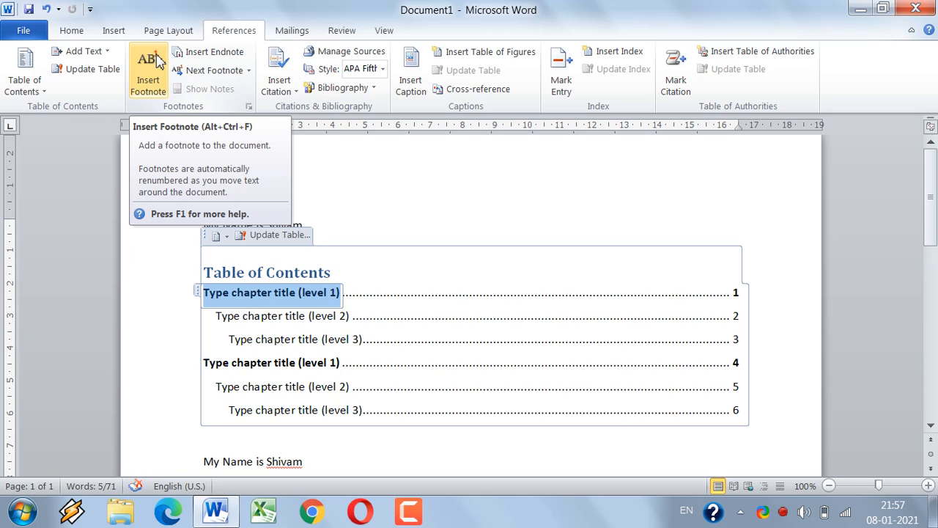
Insert a footnote at the end of the first sentence, above the table of contents
left_click(425, 239)
scroll(423, 268, "down", 4)
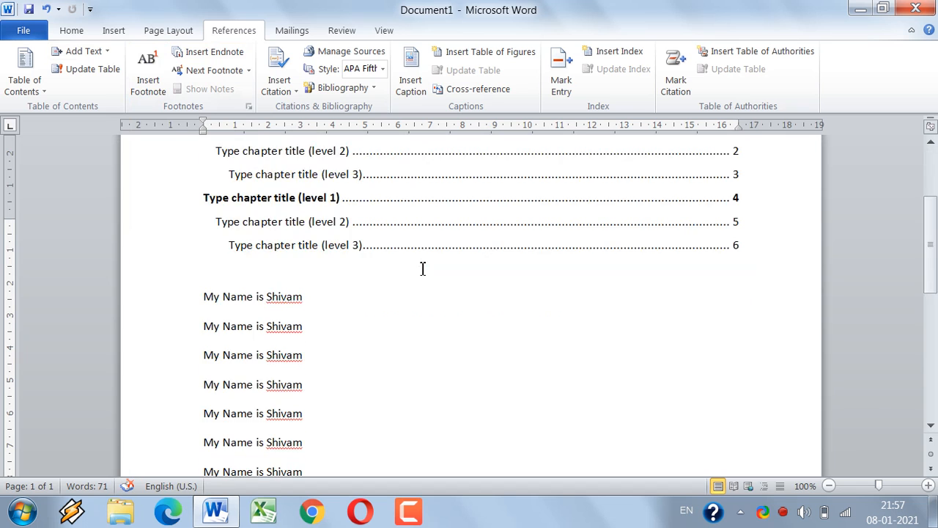
scroll(422, 268, "down", 6)
scroll(419, 308, "up", 10)
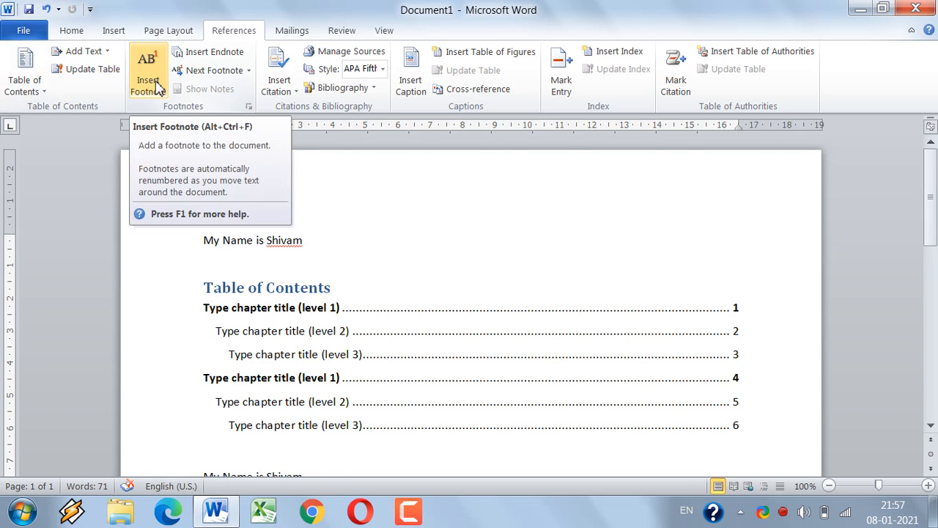
left_click(147, 81)
scroll(300, 345, "down", 2)
scroll(303, 366, "up", 5)
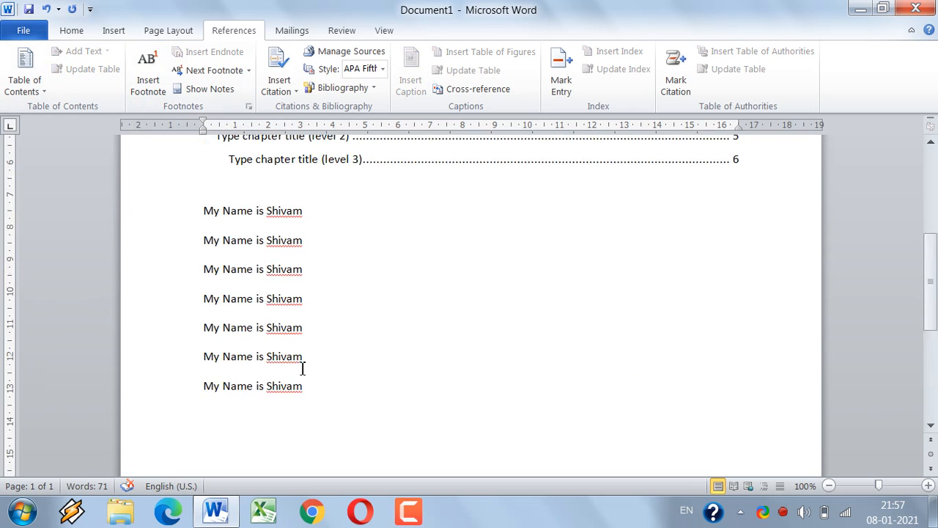
scroll(303, 369, "up", 6)
scroll(293, 350, "down", 10)
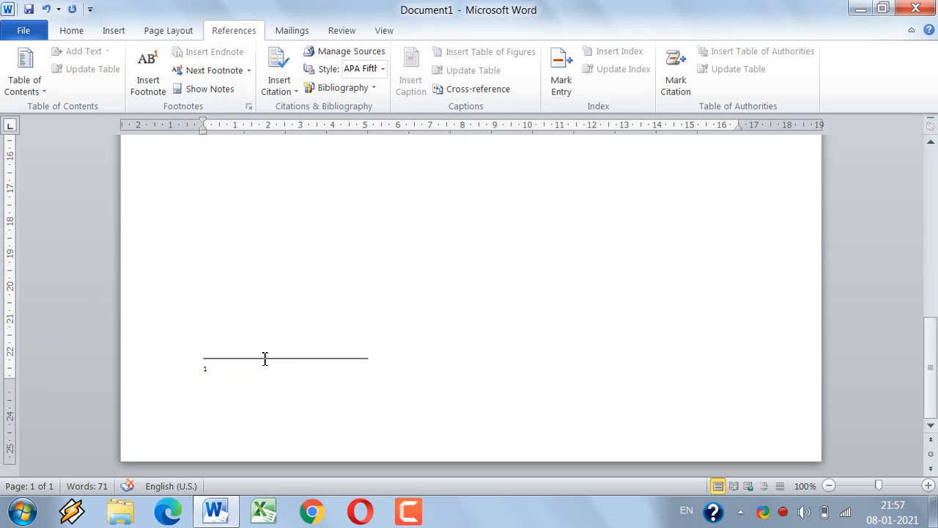
Enter the trial text "hgdfiuiuyf" in the footnote and erase it
type("hgdfiuiuyf")
key("BackSpace")
key("BackSpace")
key("BackSpace")
key("BackSpace")
key("BackSpace")
key("BackSpace")
key("BackSpace")
key("BackSpace")
key("BackSpace")
key("BackSpace")
key("BackSpace")
Go to the next footnote, and use Show Notes to return to the footnote reference in the body text
scroll(184, 164, "up", 8)
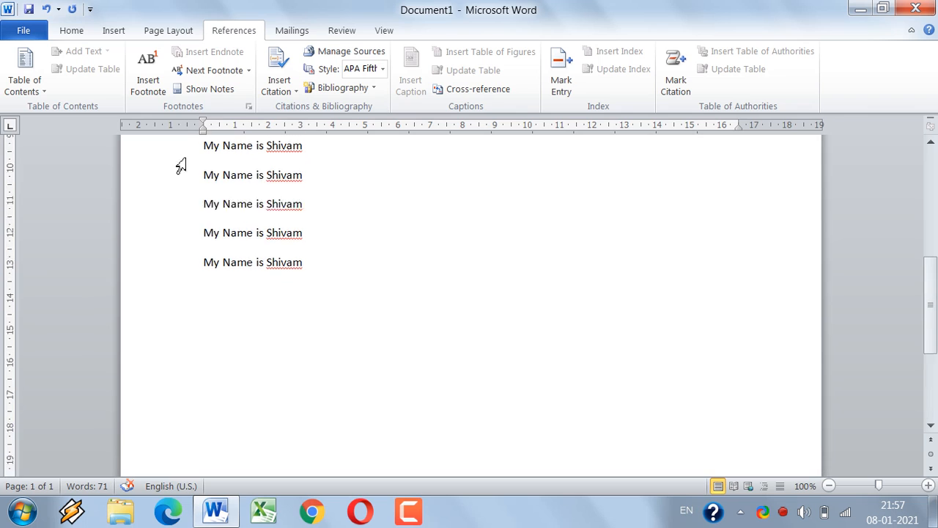
left_click(238, 73)
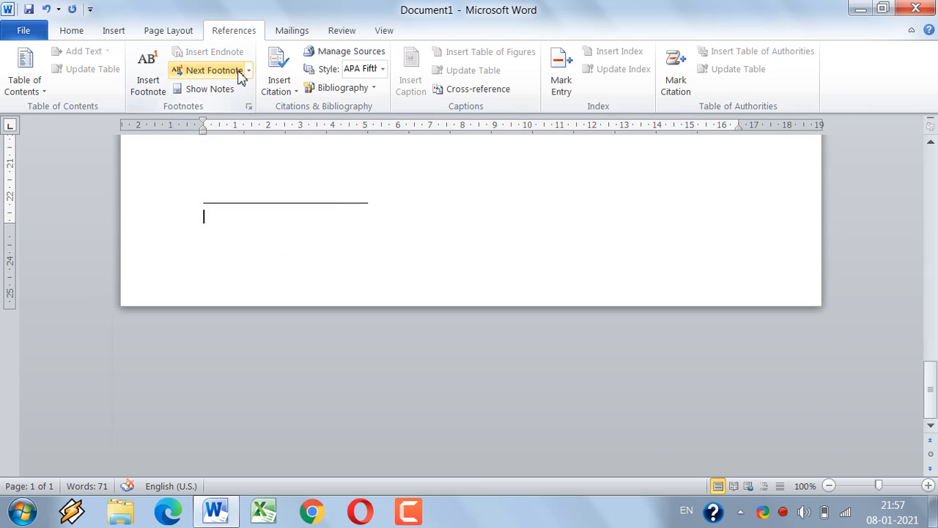
scroll(298, 236, "up", 15)
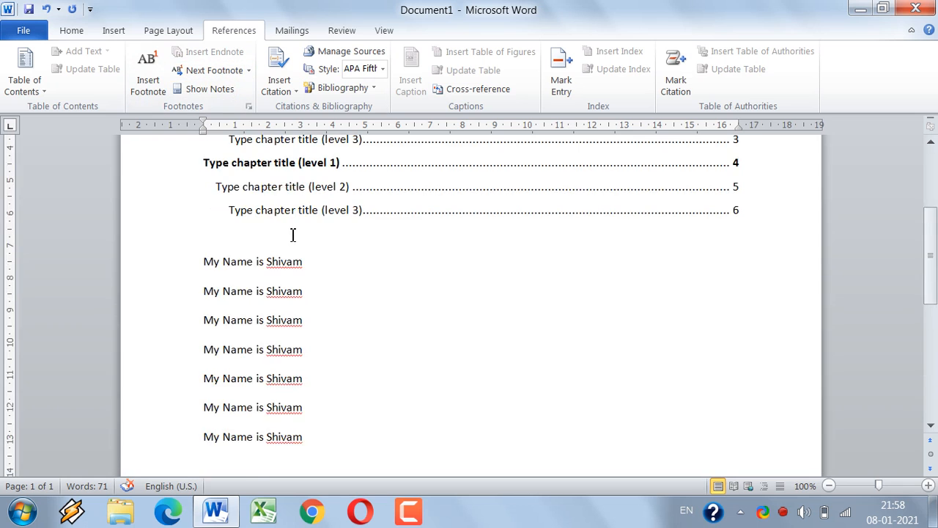
scroll(298, 242, "down", 6)
scroll(300, 255, "down", 6)
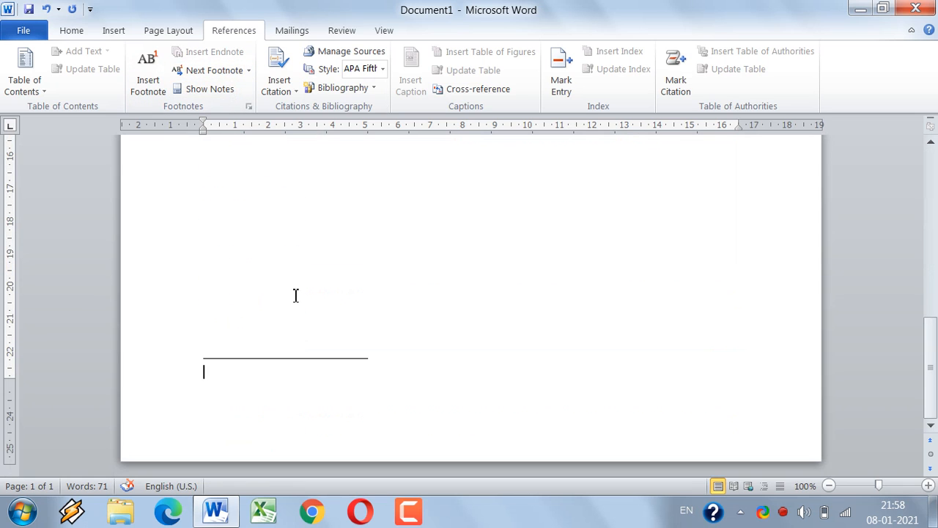
left_click(214, 91)
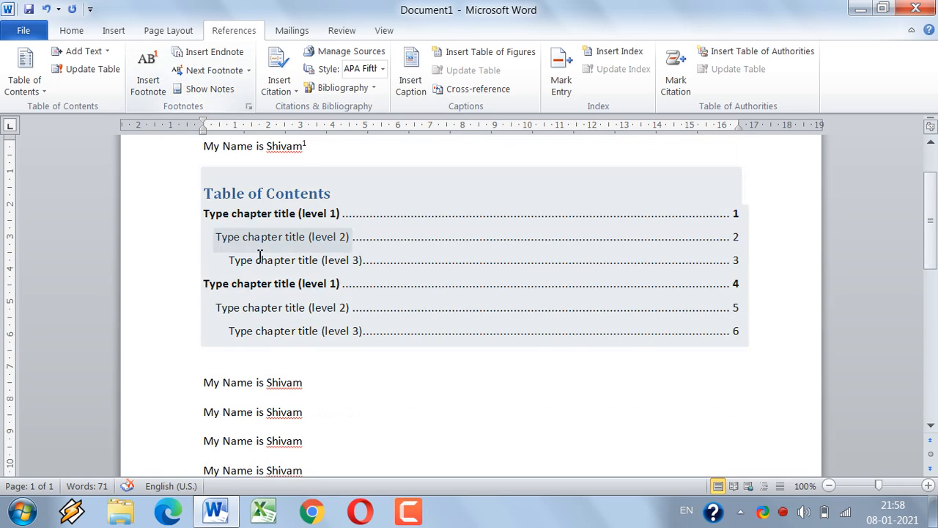
Compare the footnote reference after the first sentence with the footnote area at the end of the page
scroll(260, 264, "down", 6)
scroll(264, 276, "up", 6)
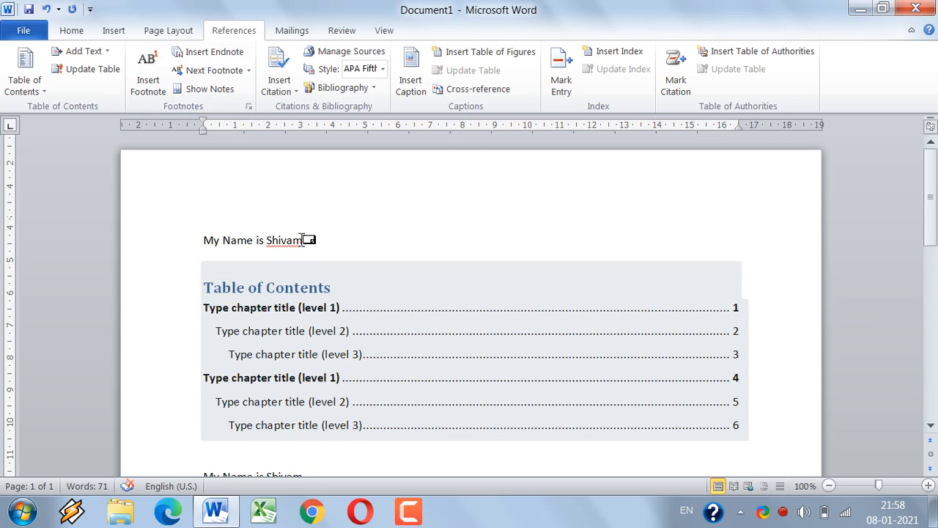
double_click(300, 245)
scroll(294, 326, "down", 8)
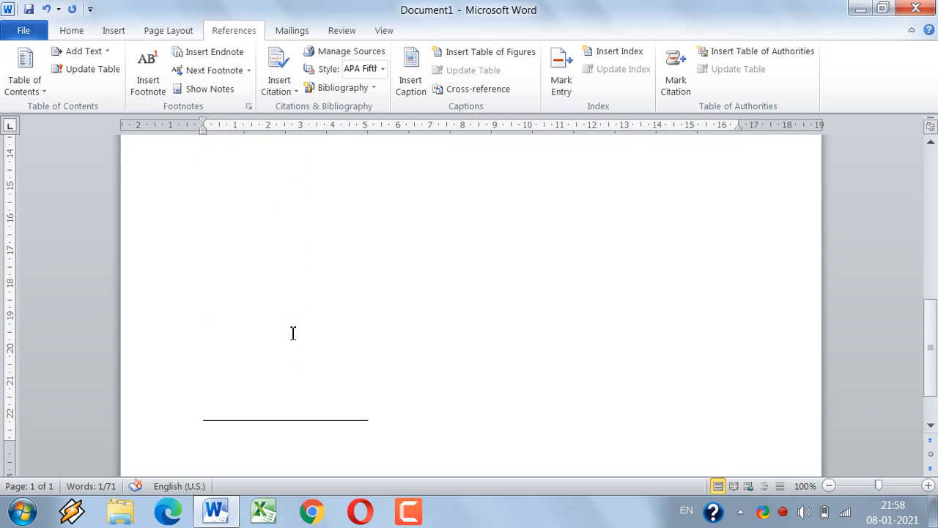
scroll(294, 330, "up", 4)
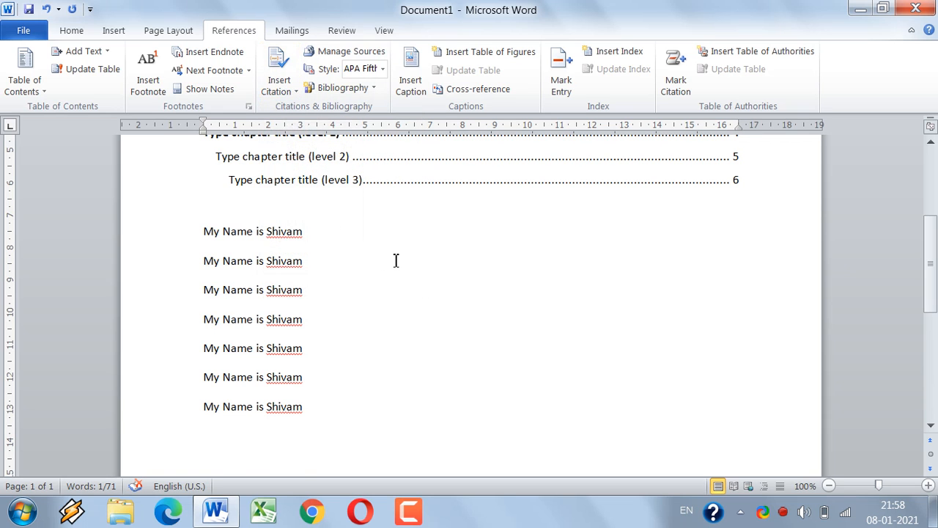
scroll(396, 260, "up", 5)
View the Book Section fields for a new citation source and dismiss the form without adding a source
left_click(279, 81)
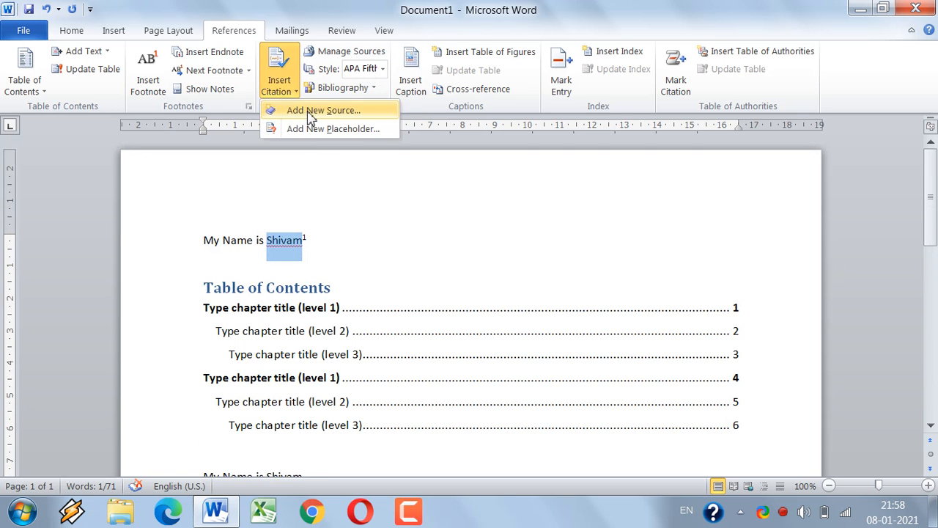
left_click(323, 110)
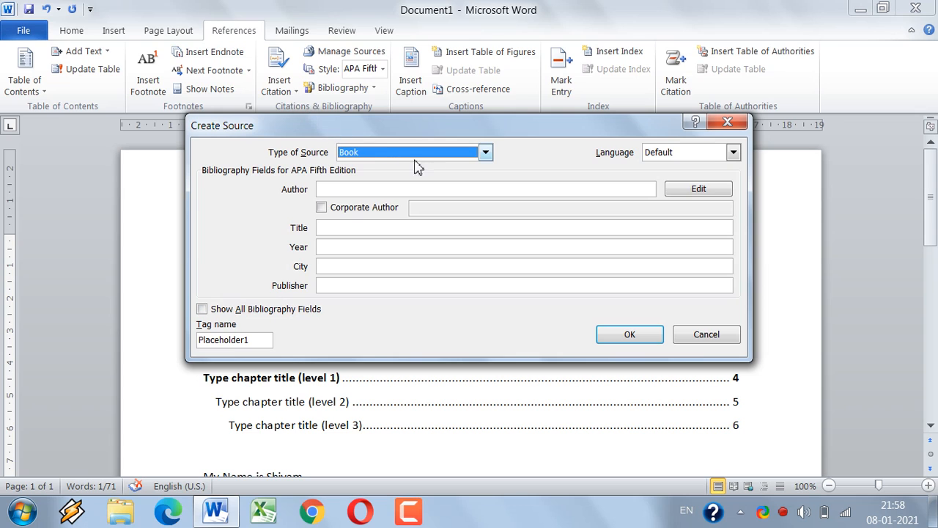
left_click(485, 153)
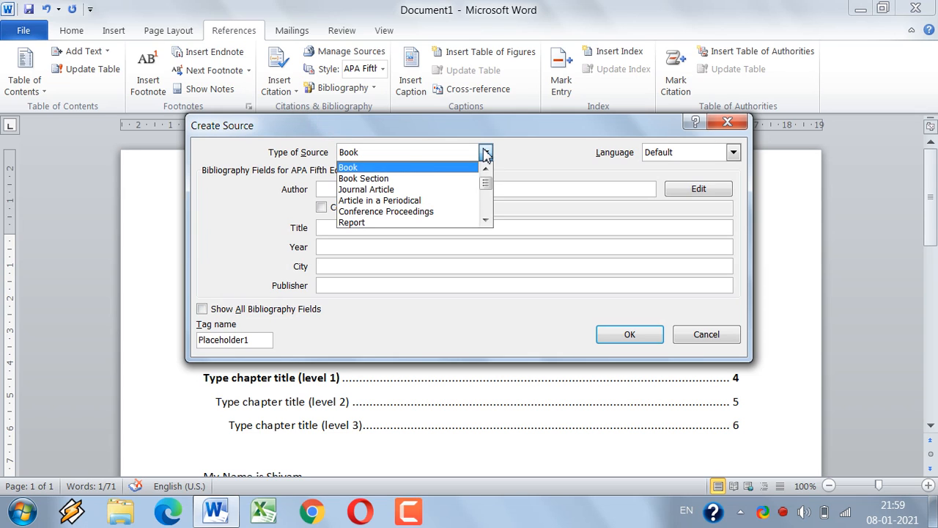
left_click(361, 179)
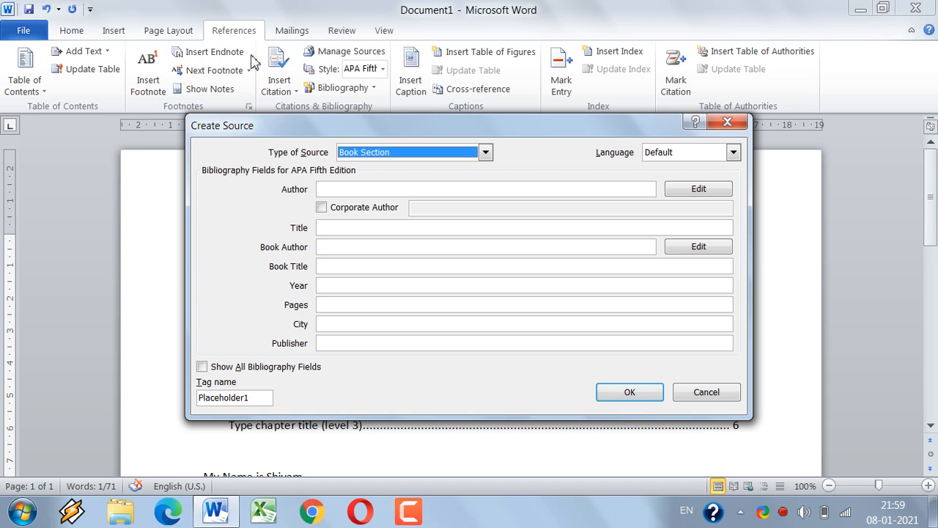
left_click(723, 122)
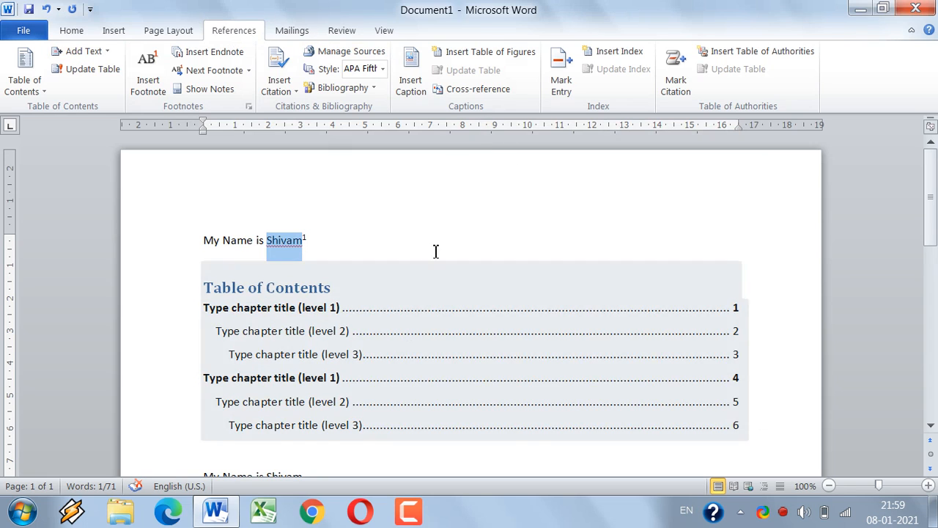
left_click(440, 245)
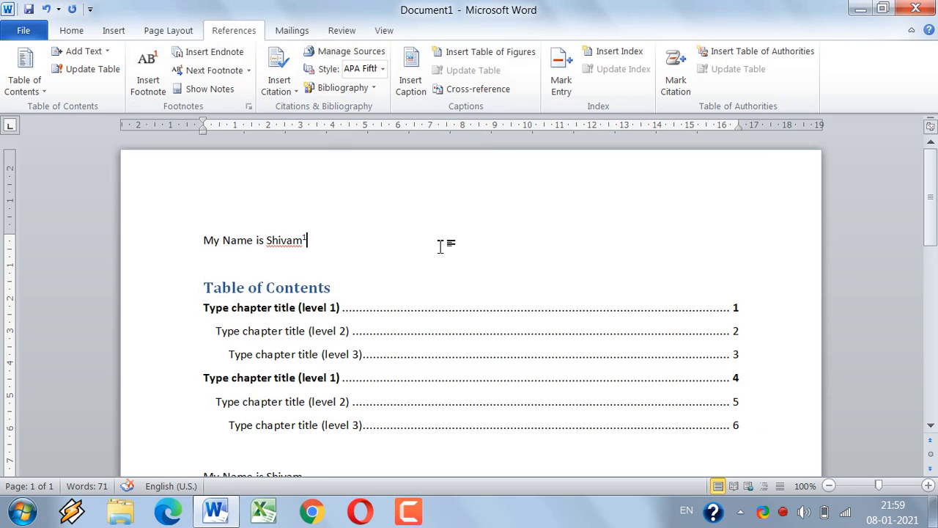
scroll(439, 253, "down", 10)
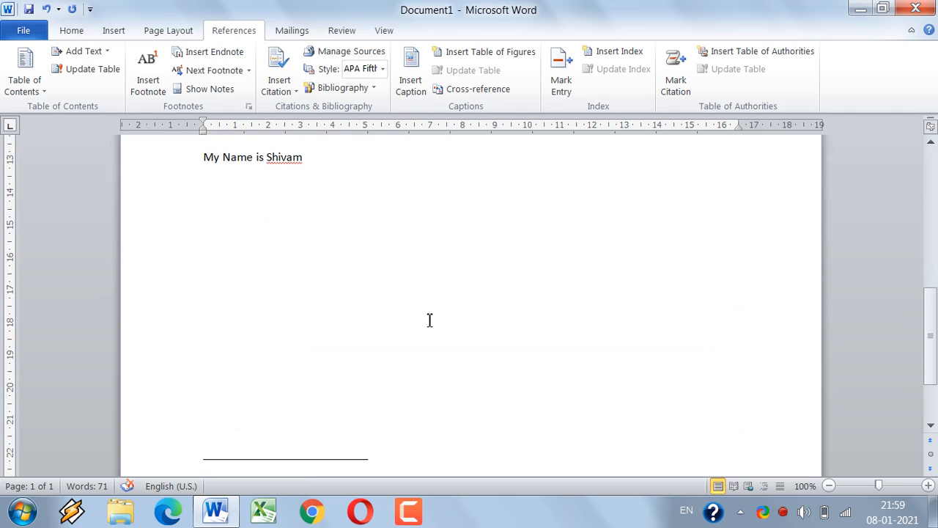
scroll(429, 320, "up", 10)
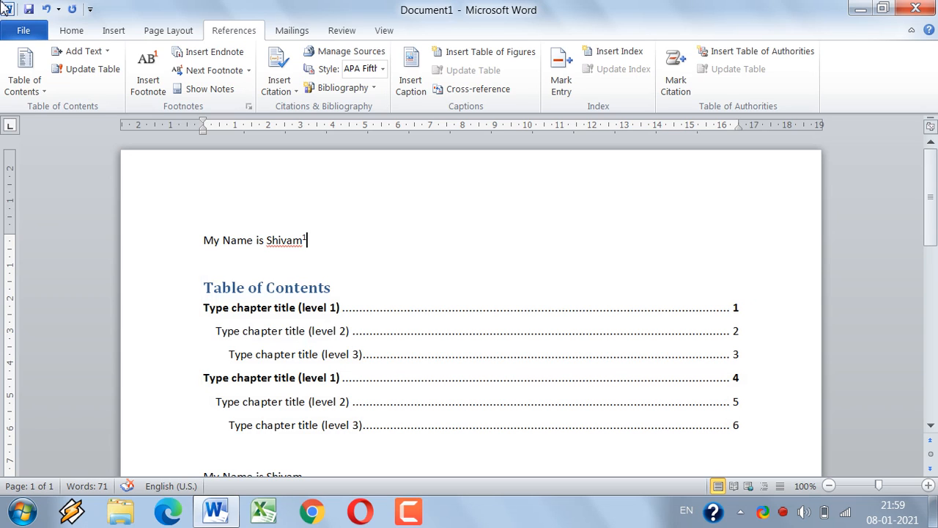
double_click(245, 35)
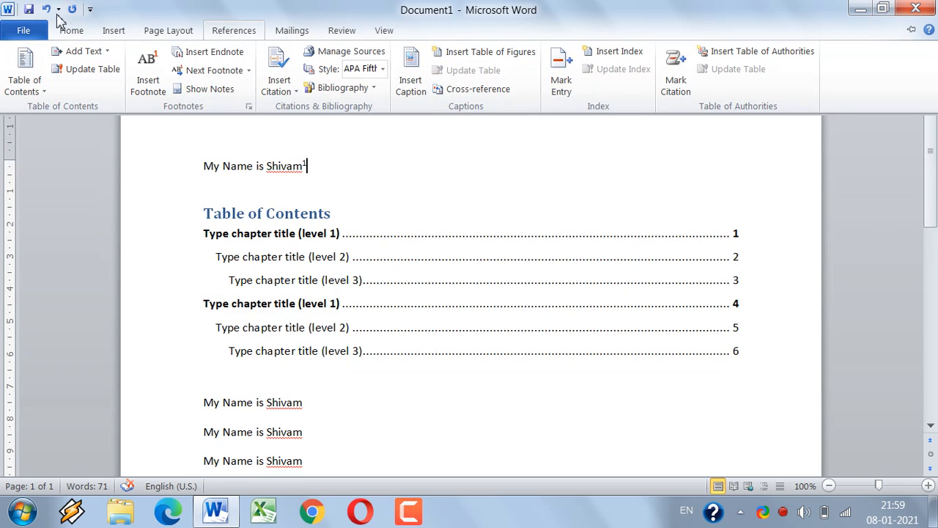
left_click(72, 32)
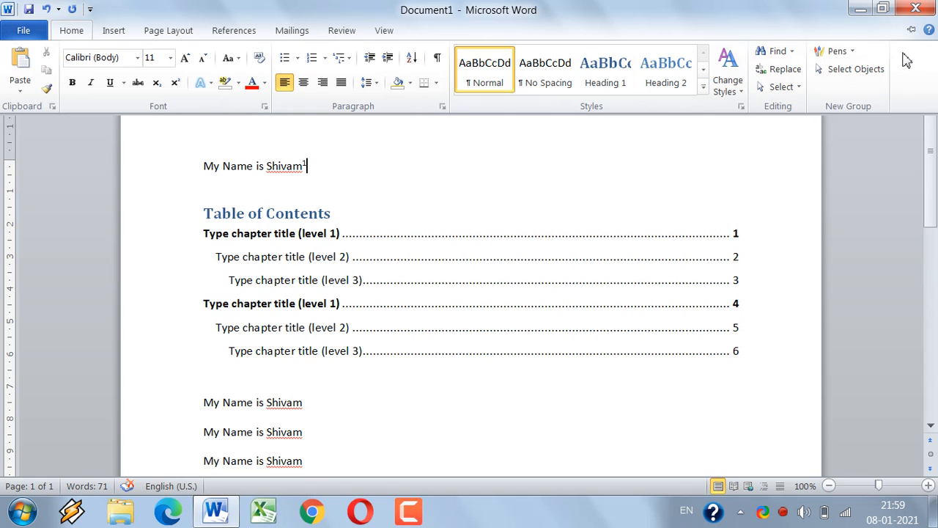
left_click(246, 32)
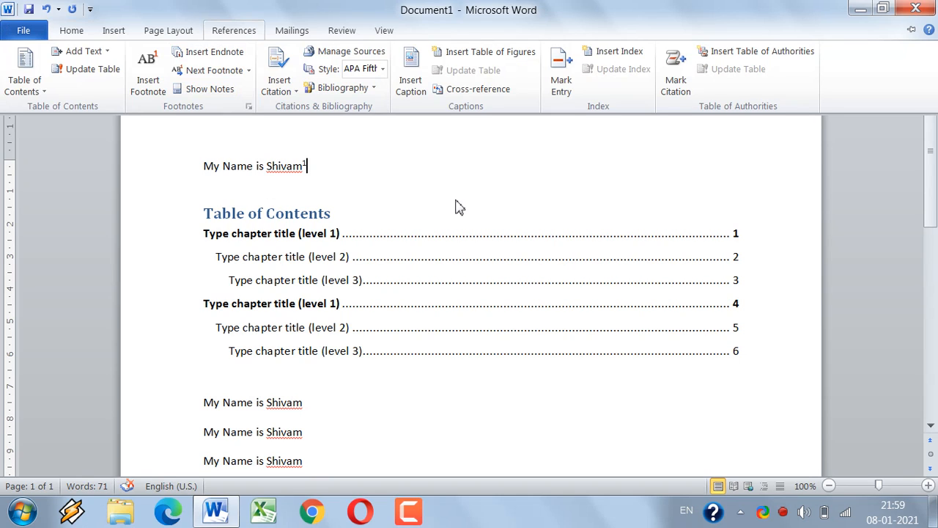
double_click(232, 33)
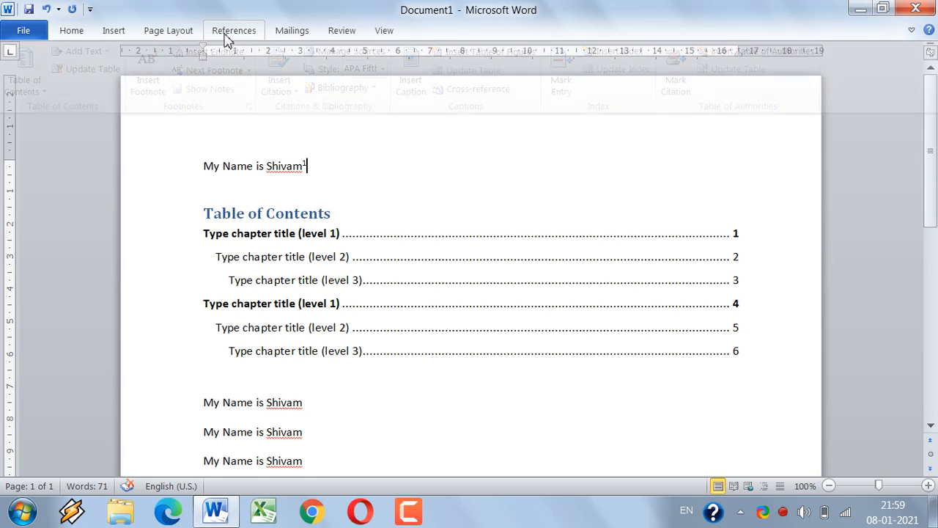
Compare the new citation source fields for the Journal Article, Article in a Periodical, Conference Proceedings and Report types
left_click(234, 33)
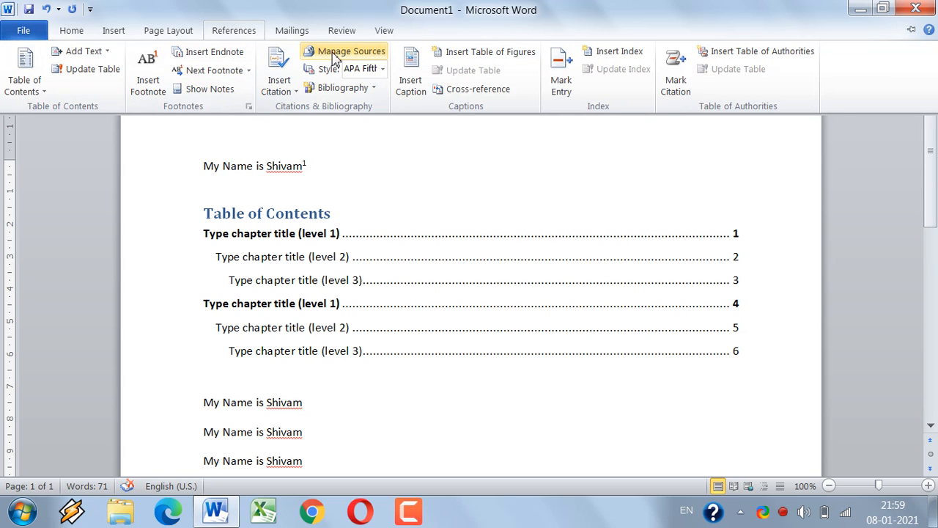
left_click(295, 92)
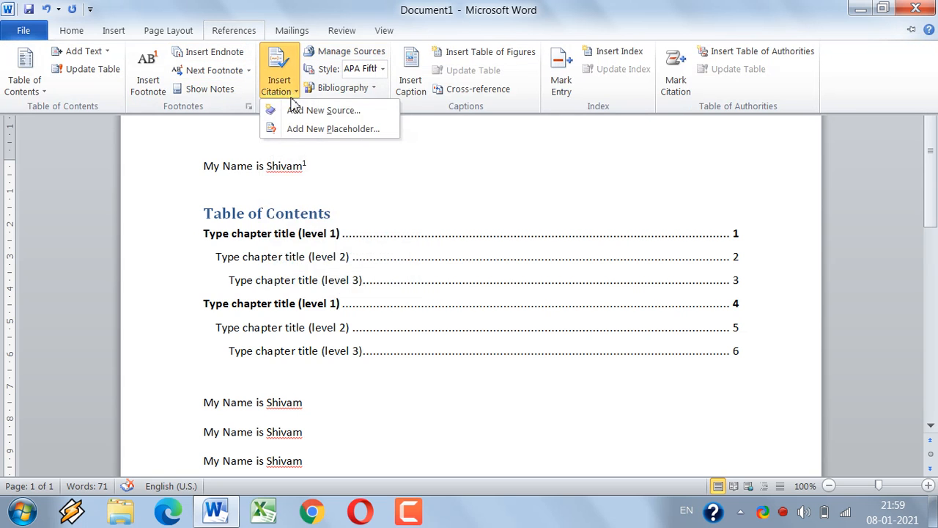
left_click(308, 116)
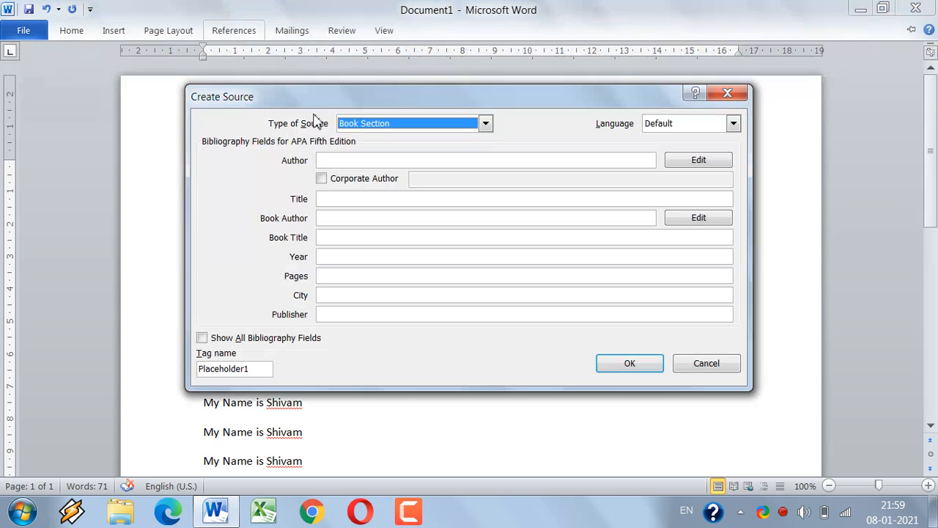
left_click(486, 125)
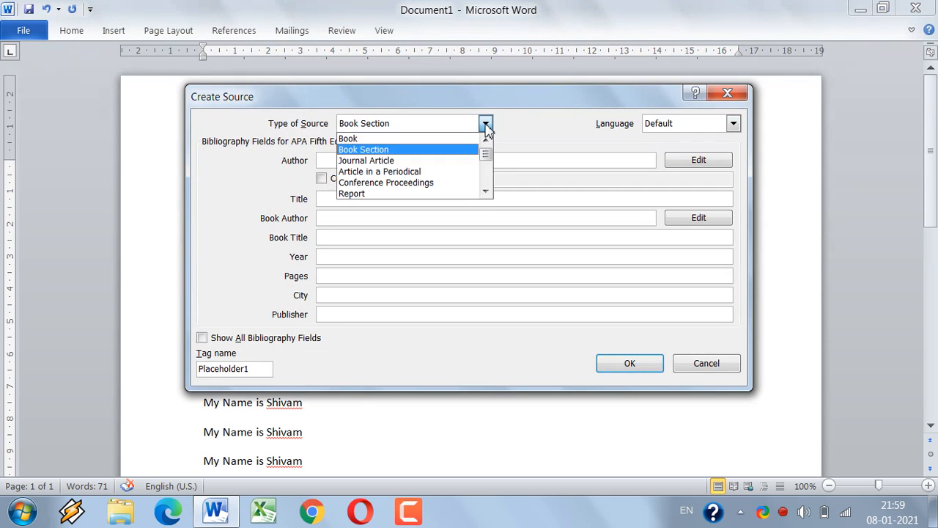
left_click(418, 161)
left_click(485, 124)
left_click(383, 161)
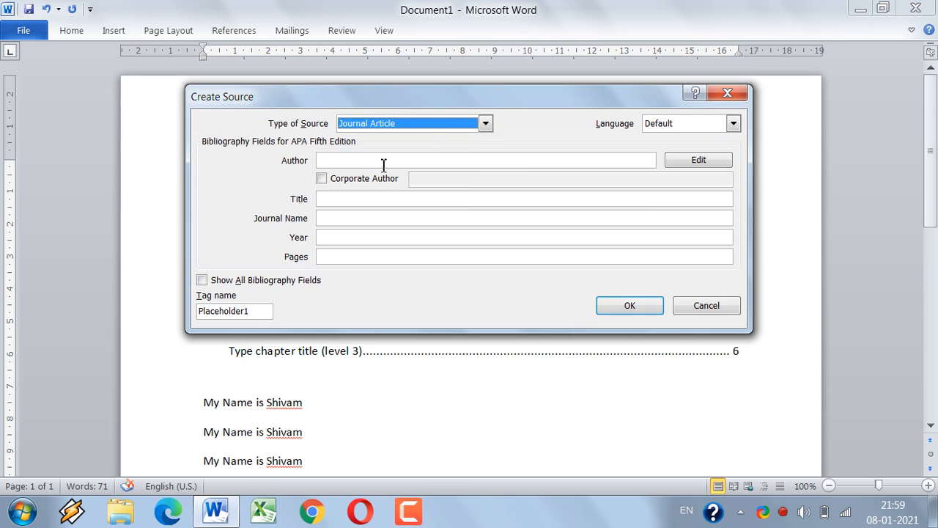
left_click(486, 123)
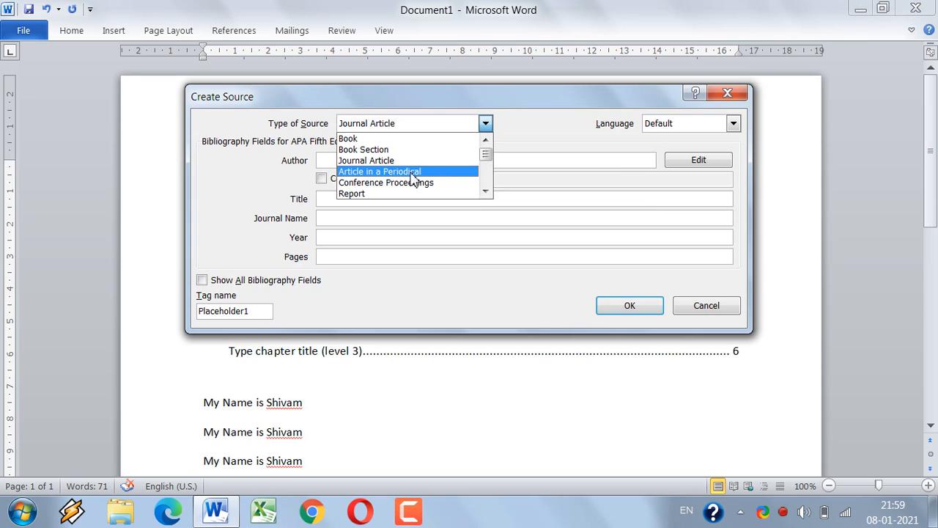
left_click(411, 173)
left_click(486, 123)
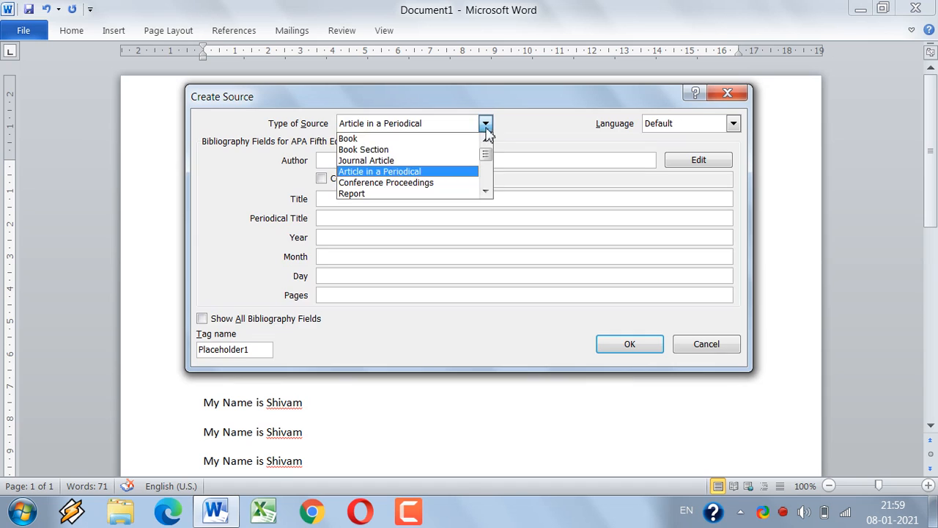
left_click(434, 183)
left_click(486, 123)
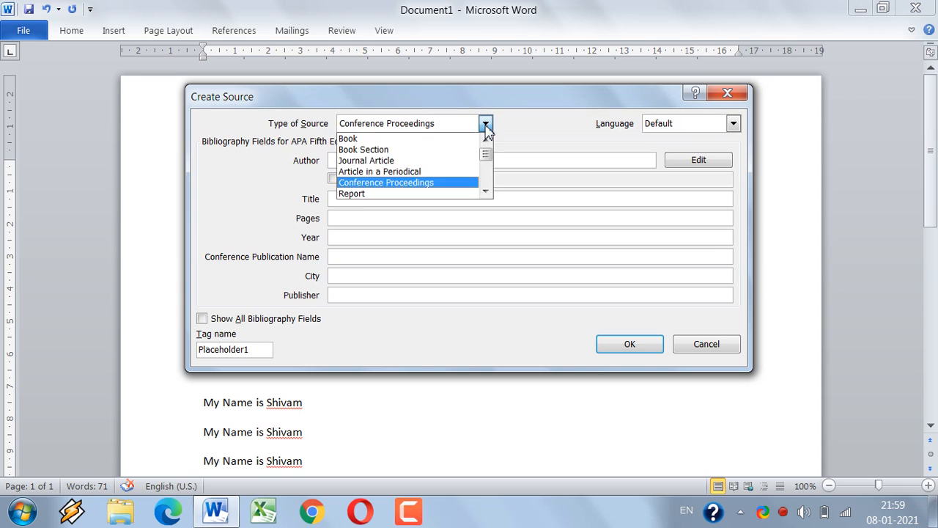
left_click(387, 194)
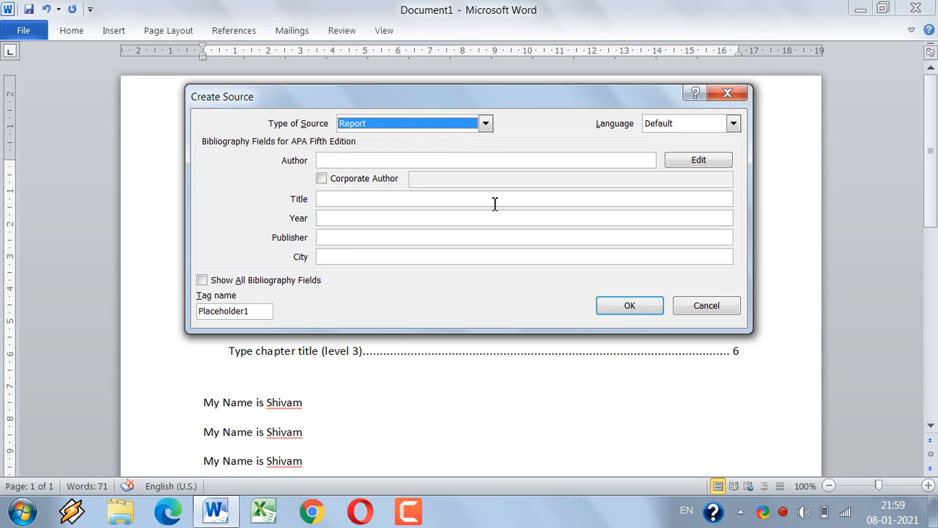
View the author name fields for the Report source, and cancel both the name entry and the new source
left_click(700, 166)
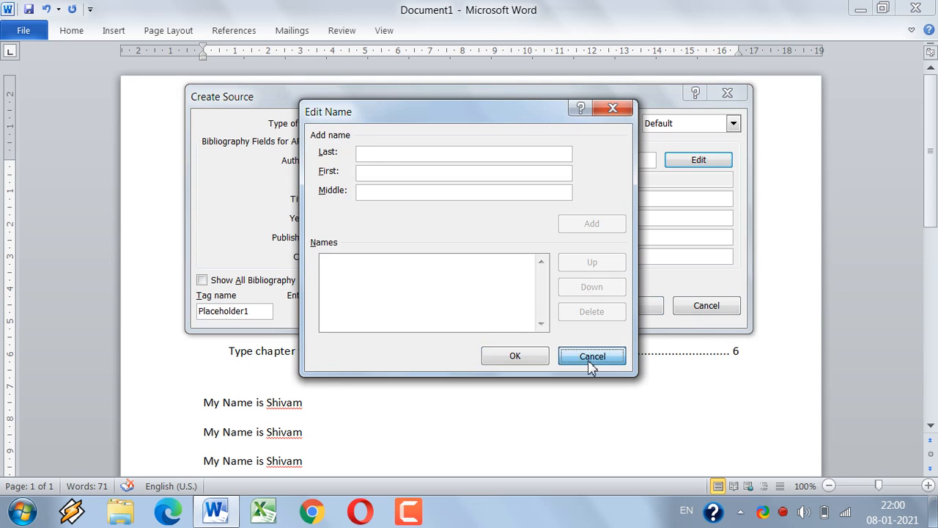
left_click(591, 357)
left_click(700, 309)
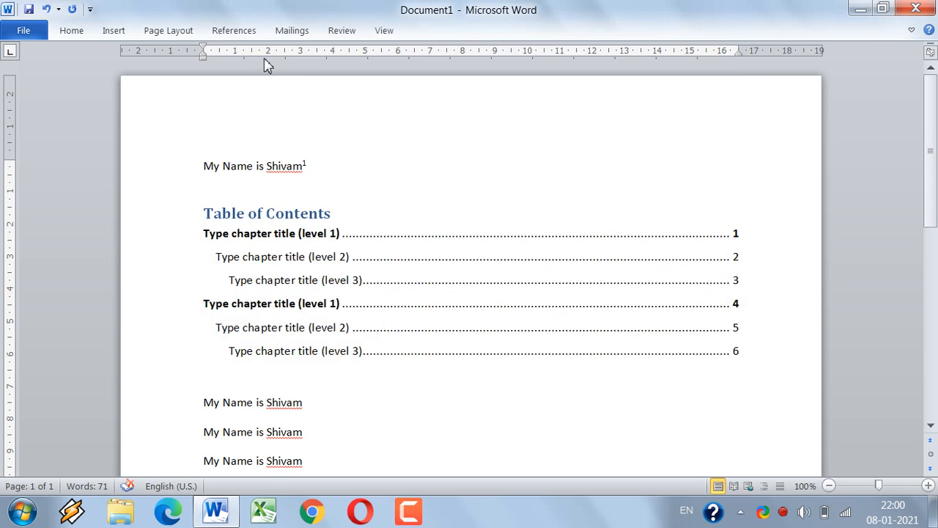
Inspect the Source Manager and its form for a new source, and close both without adding anything
left_click(154, 32)
left_click(222, 31)
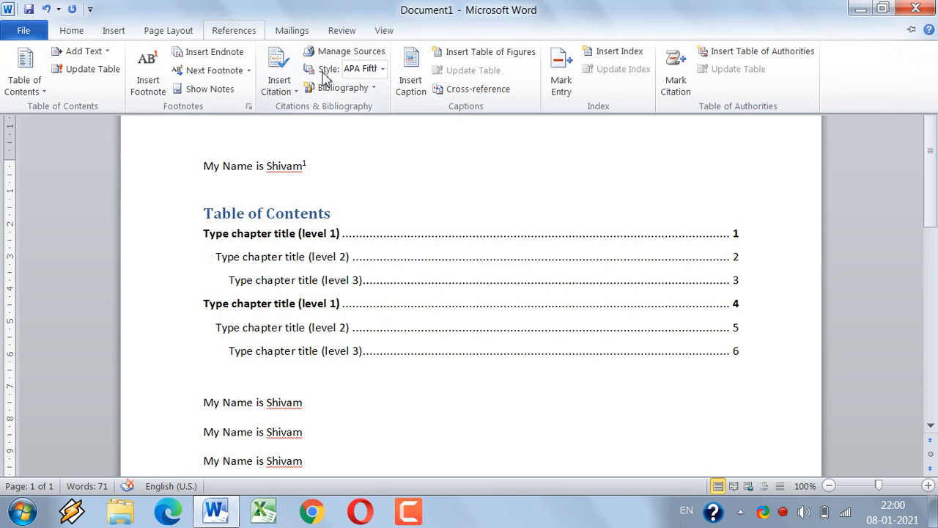
left_click(367, 53)
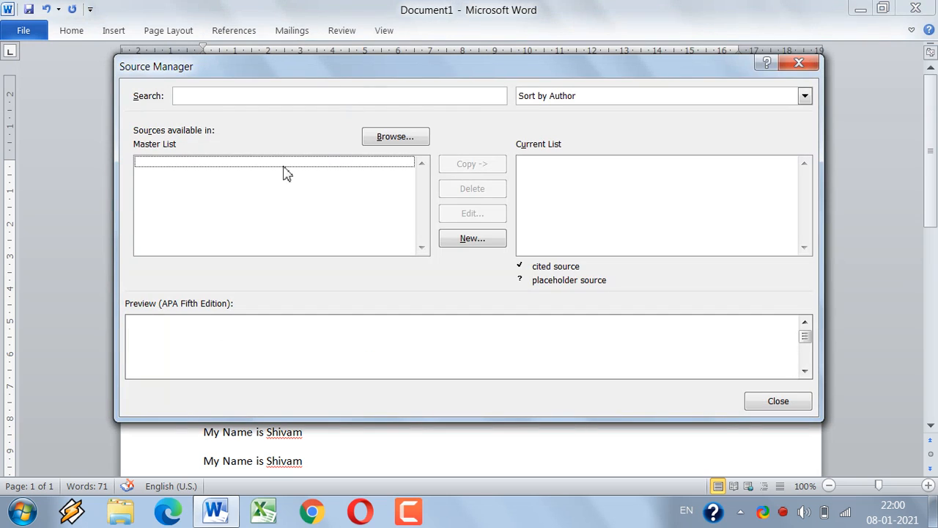
left_click(492, 237)
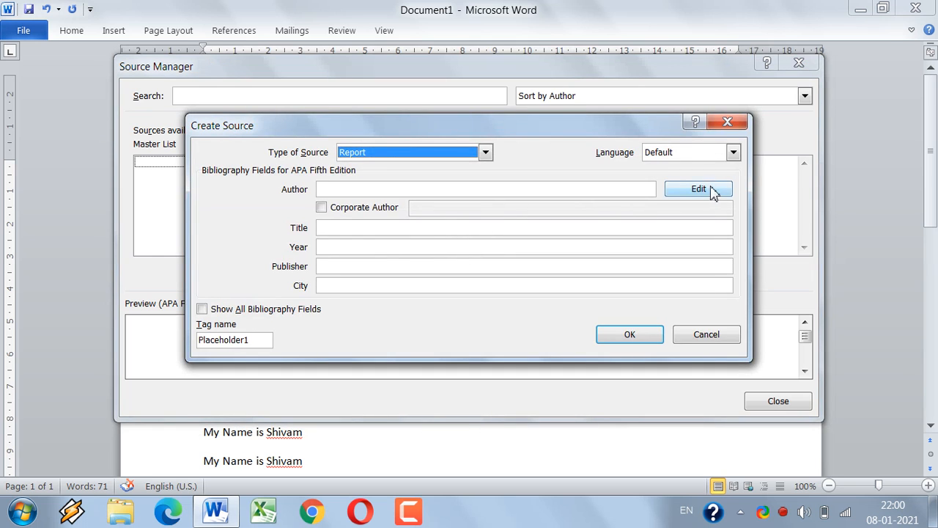
left_click(730, 124)
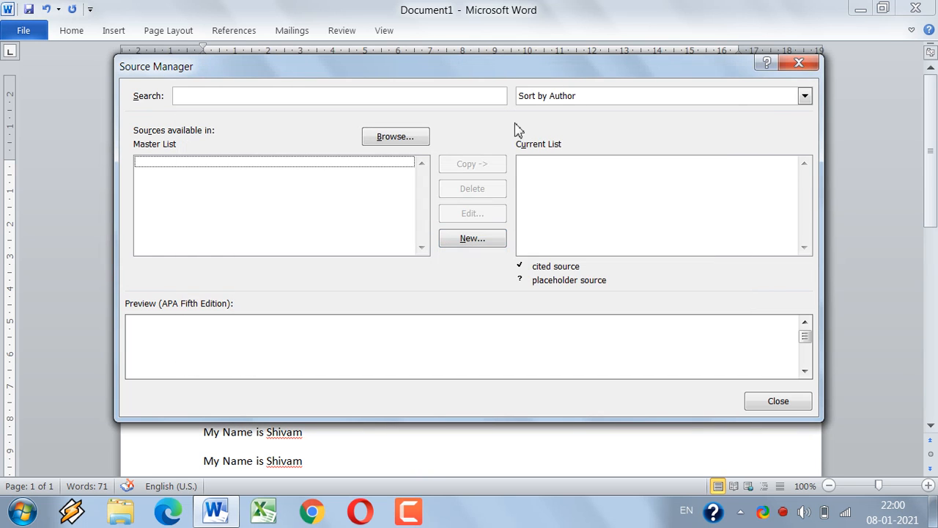
left_click(799, 64)
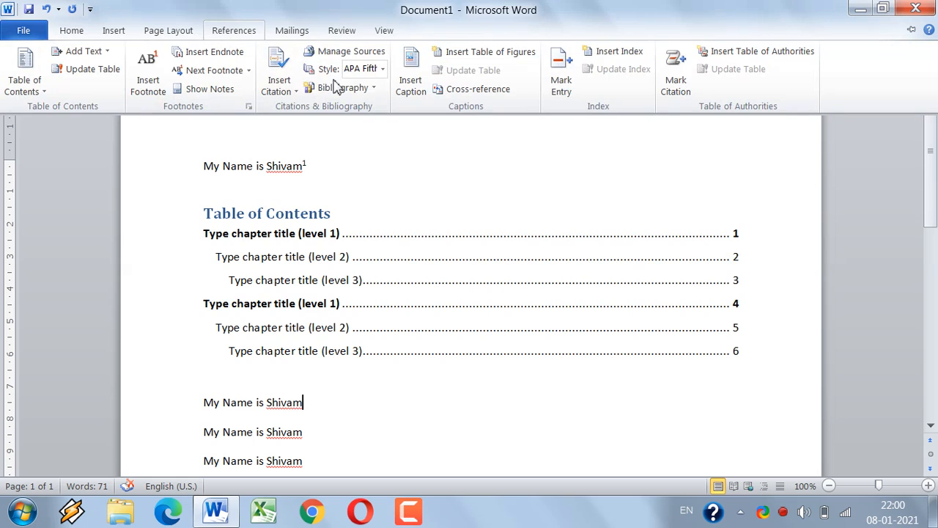
Review the available citation styles for the document without changing the style
left_click(382, 68)
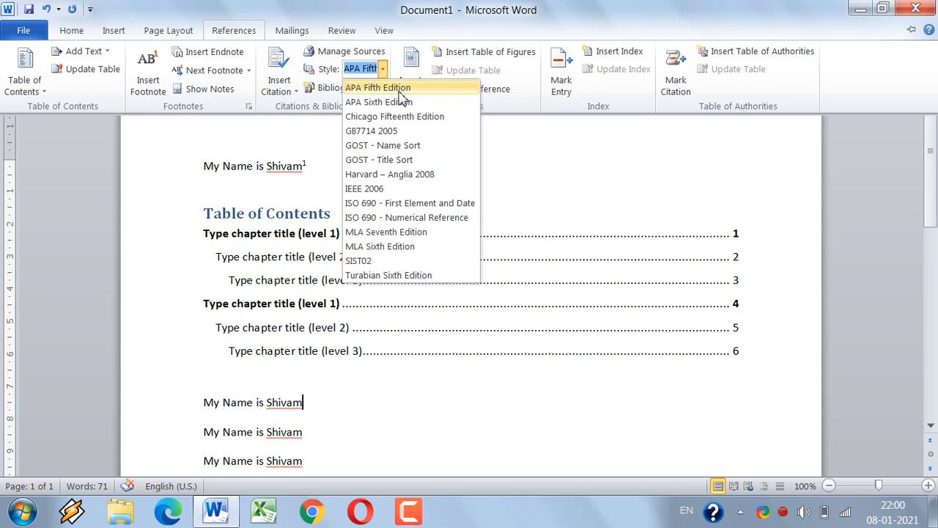
left_click(269, 138)
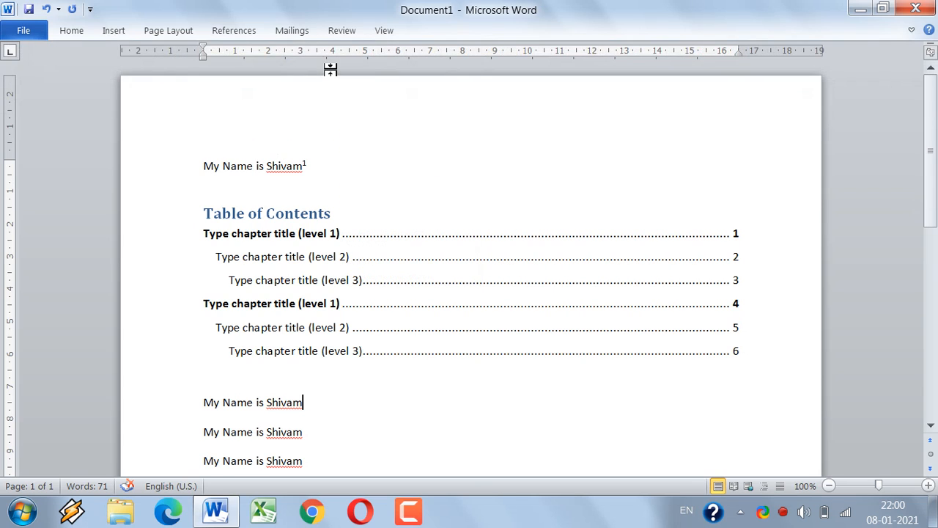
left_click(256, 31)
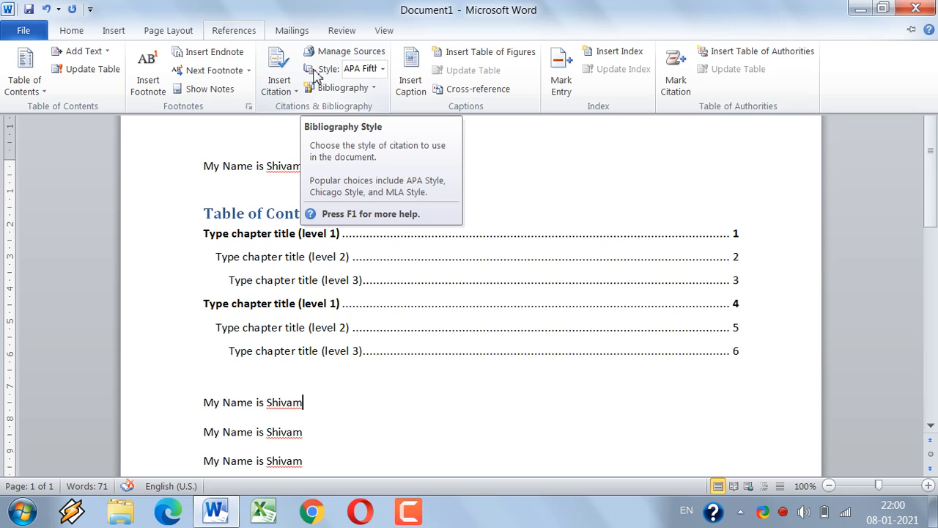
Insert the built-in Works Cited list below the first sample line after the table of contents
left_click(338, 88)
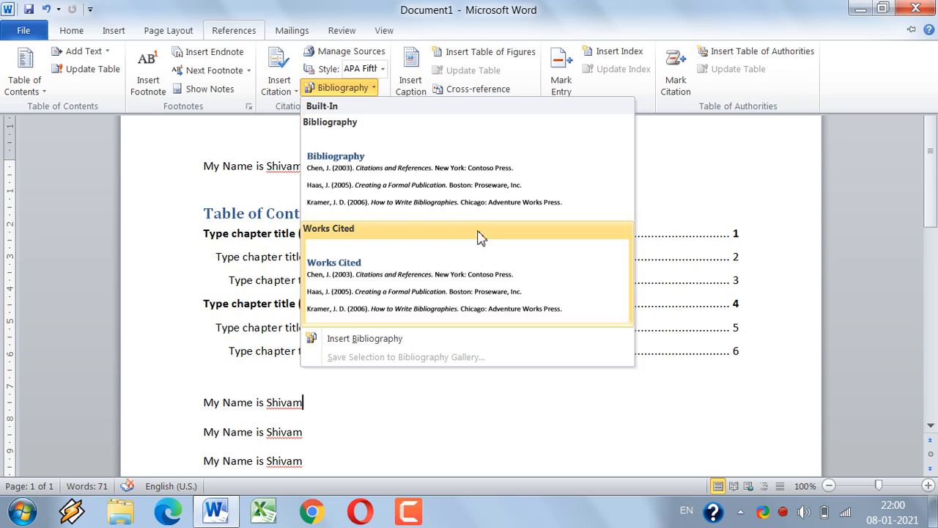
left_click(380, 258)
scroll(354, 262, "up", 4)
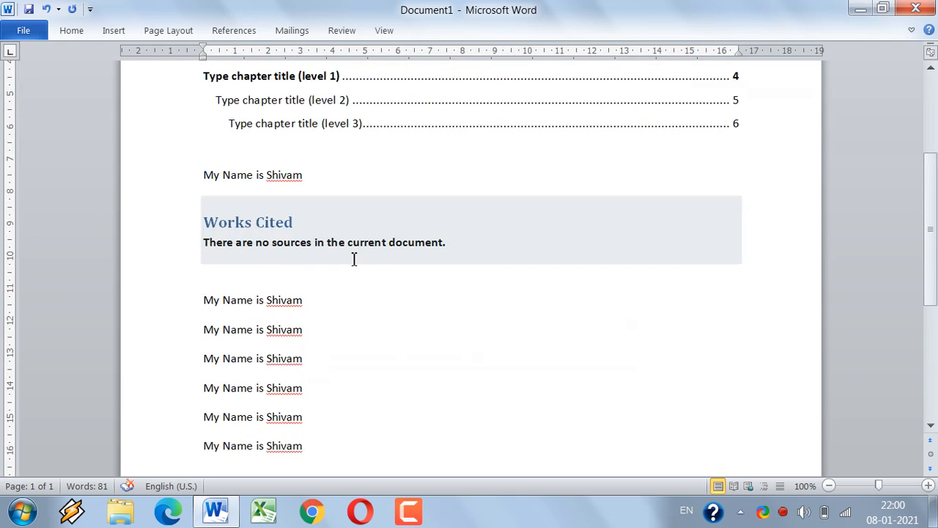
scroll(359, 264, "up", 1)
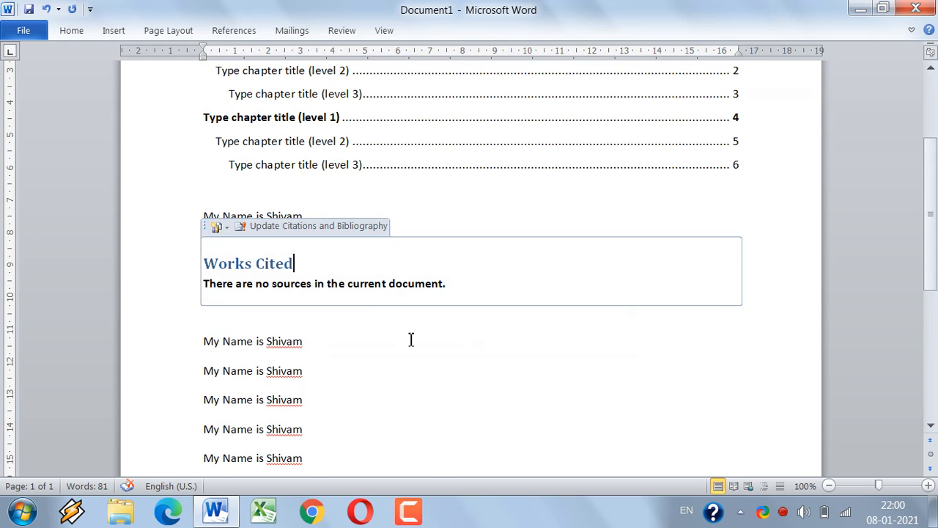
scroll(393, 239, "up", 5)
Insert the built-in Bibliography block below the sample line that follows the Works Cited list
left_click(238, 30)
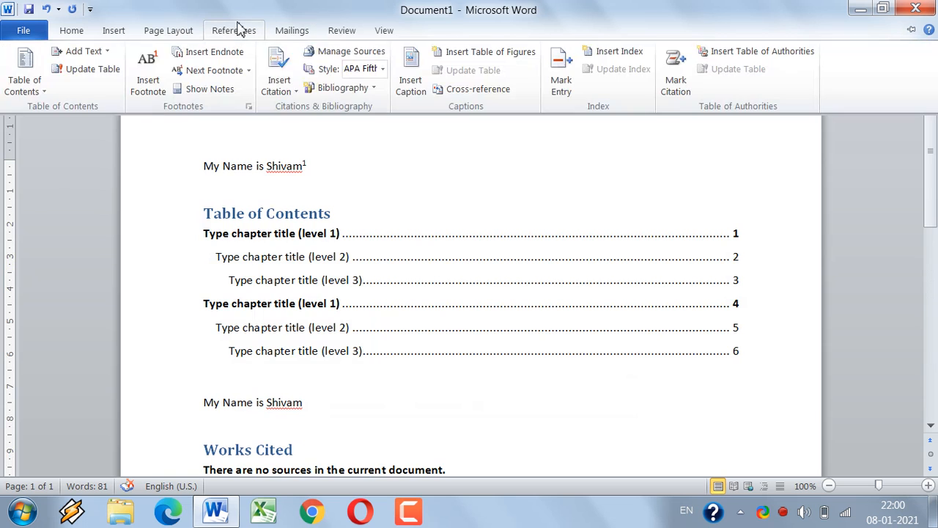
left_click(342, 89)
left_click(335, 200)
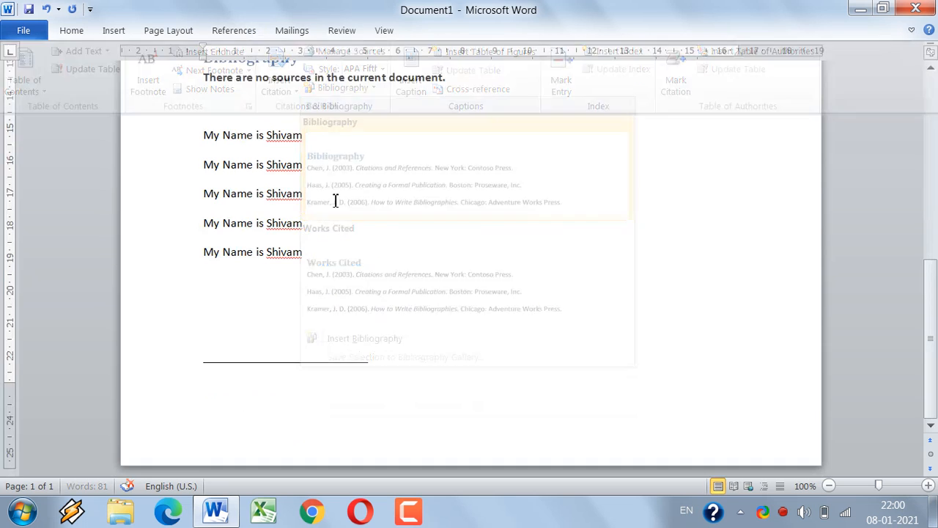
scroll(308, 266, "up", 5)
left_click(290, 356)
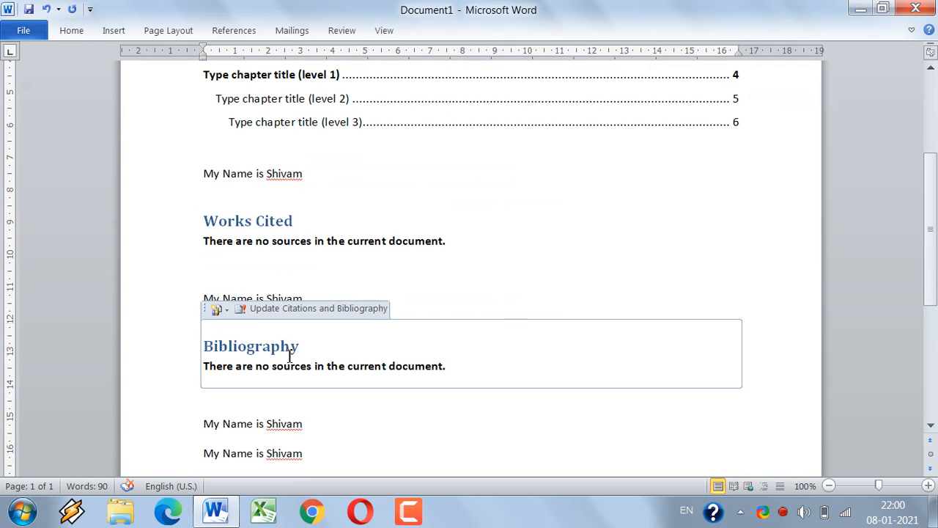
scroll(223, 124, "up", 5)
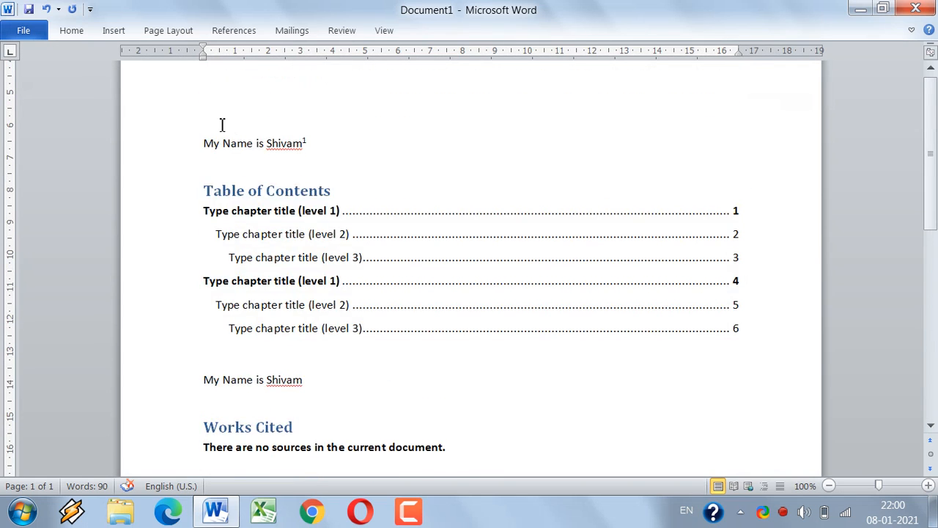
Insert a Figure 1 caption at the cursor in the Bibliography heading
left_click(246, 32)
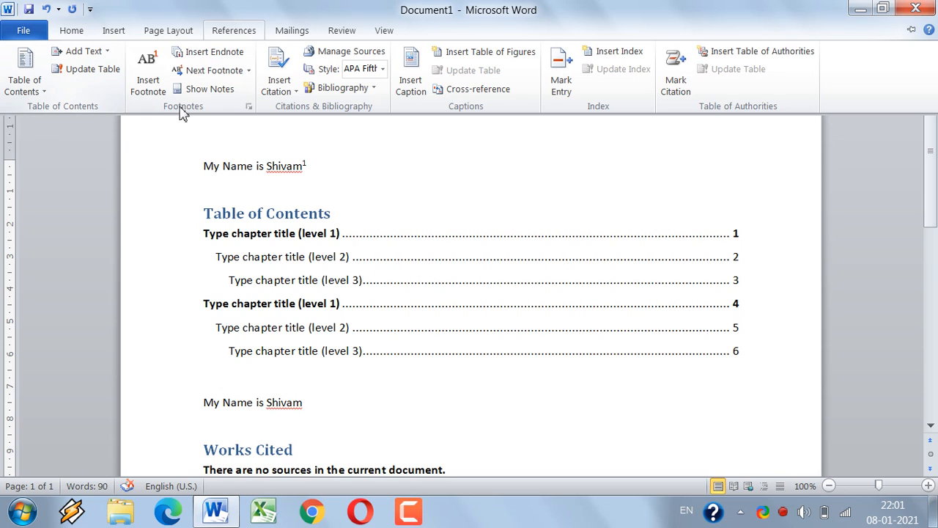
left_click(414, 80)
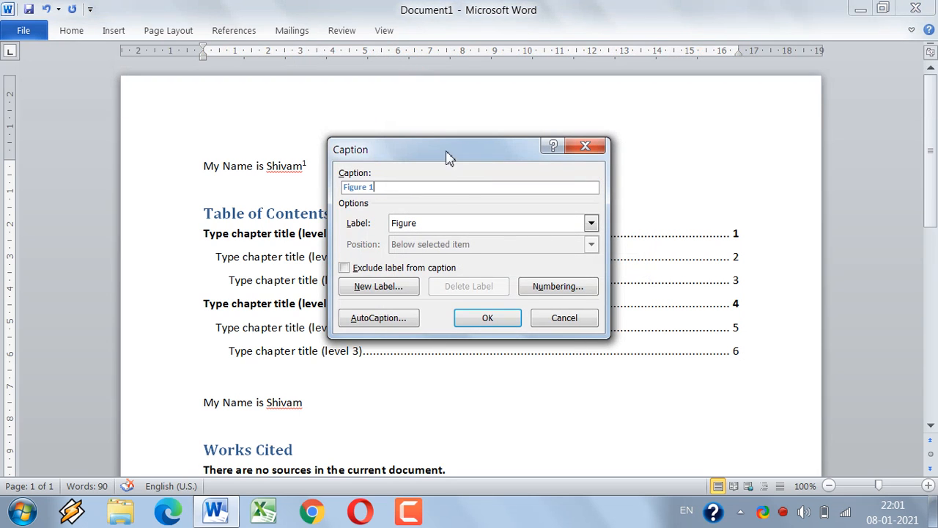
left_click(488, 317)
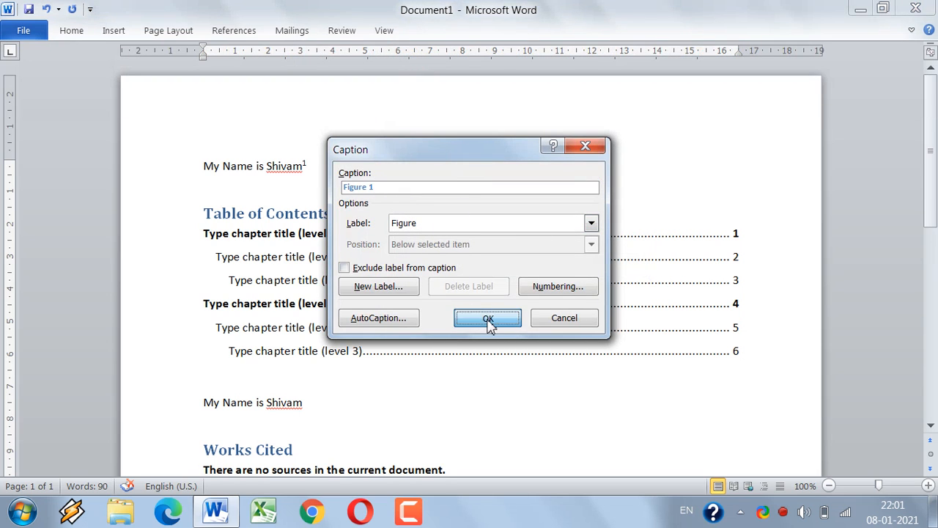
Add a caption with the Equation label and the text "fdgdf" on the empty line after the last sample line
scroll(373, 310, "down", 6)
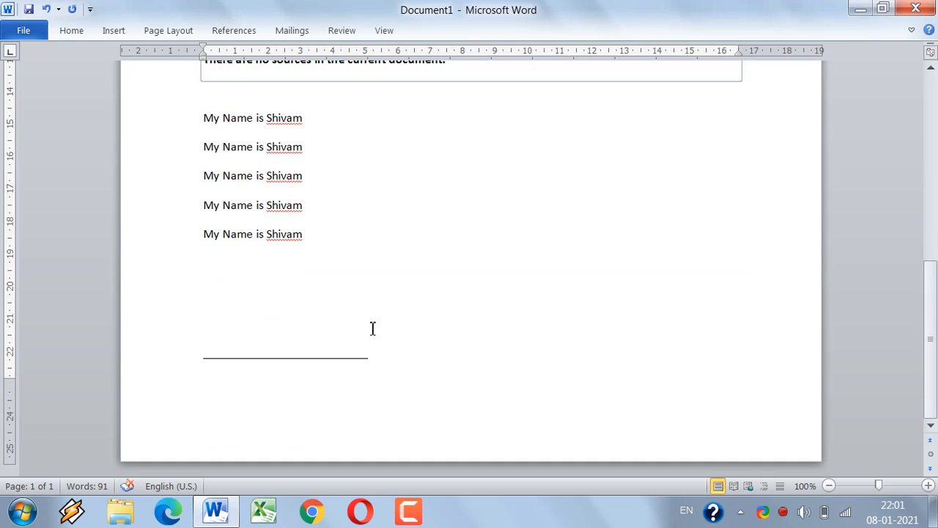
scroll(373, 322, "up", 2)
left_click(277, 343)
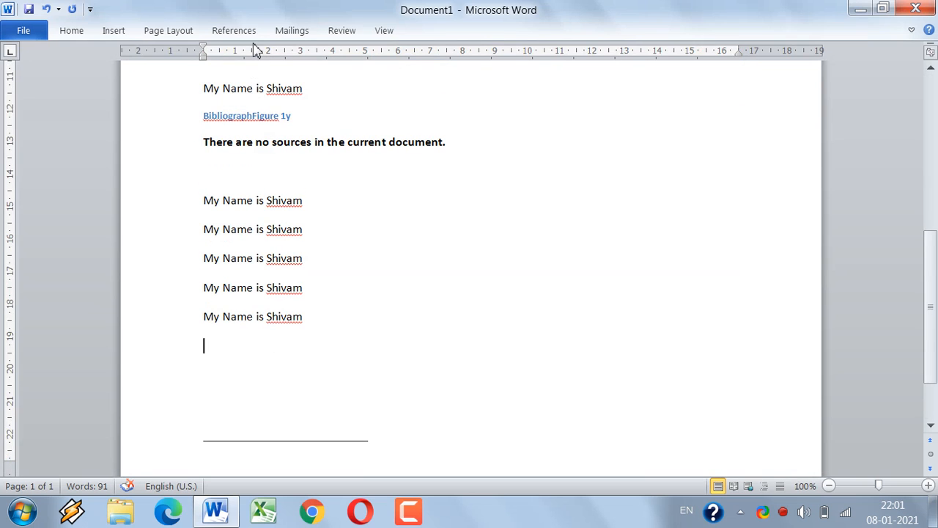
left_click(233, 32)
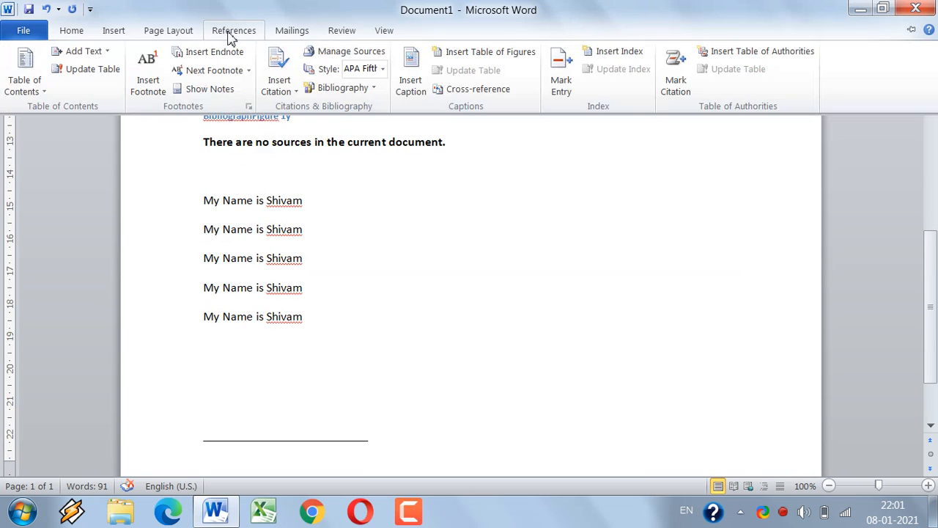
left_click(415, 78)
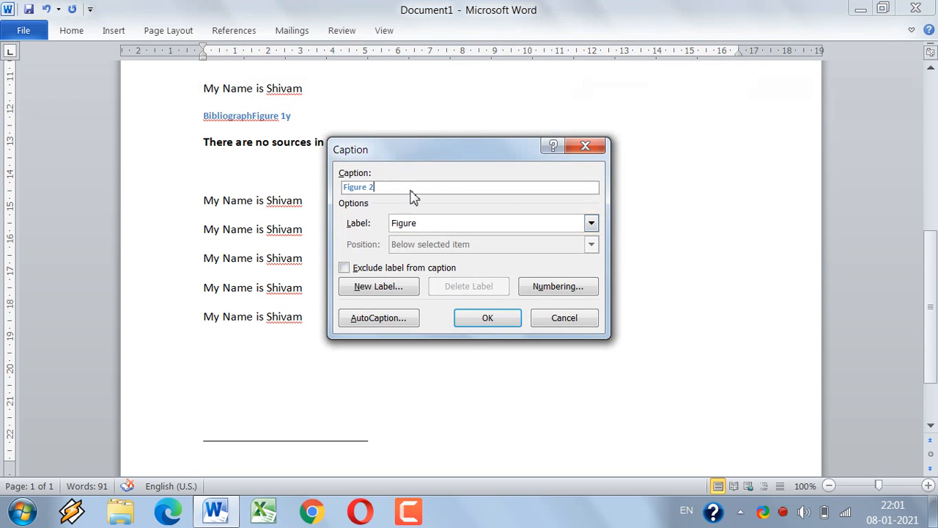
type("fdgdf")
left_click(591, 223)
left_click(475, 240)
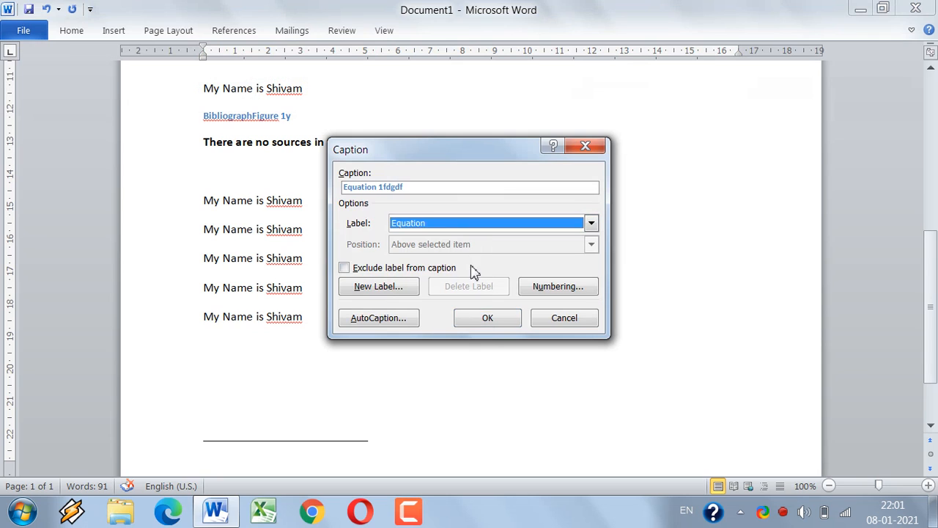
left_click(480, 320)
double_click(265, 353)
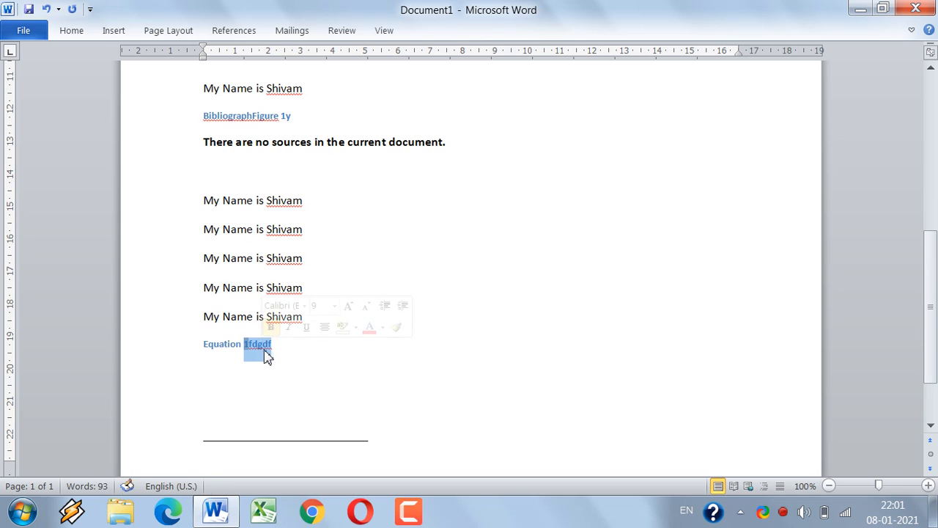
triple_click(230, 345)
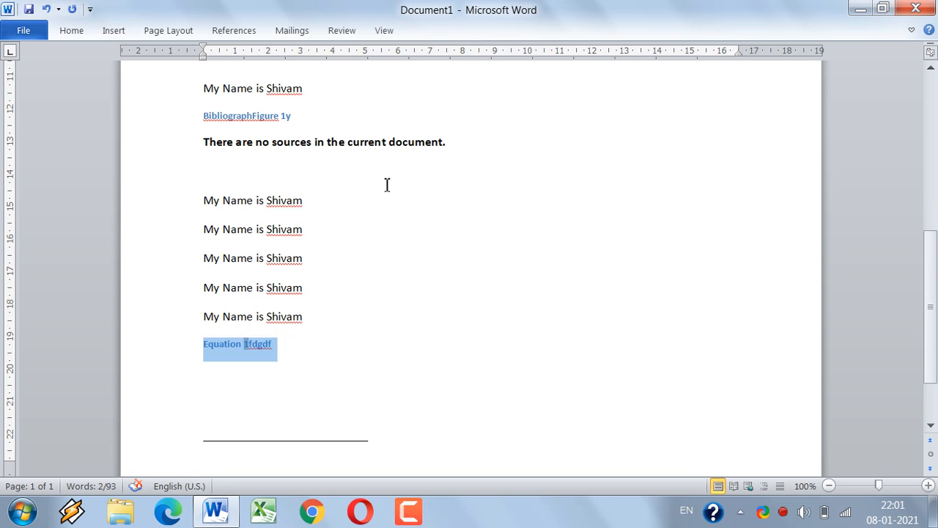
Insert a table of figures for the Equation caption label on the blank line below the table of contents
scroll(314, 177, "up", 6)
left_click(293, 113)
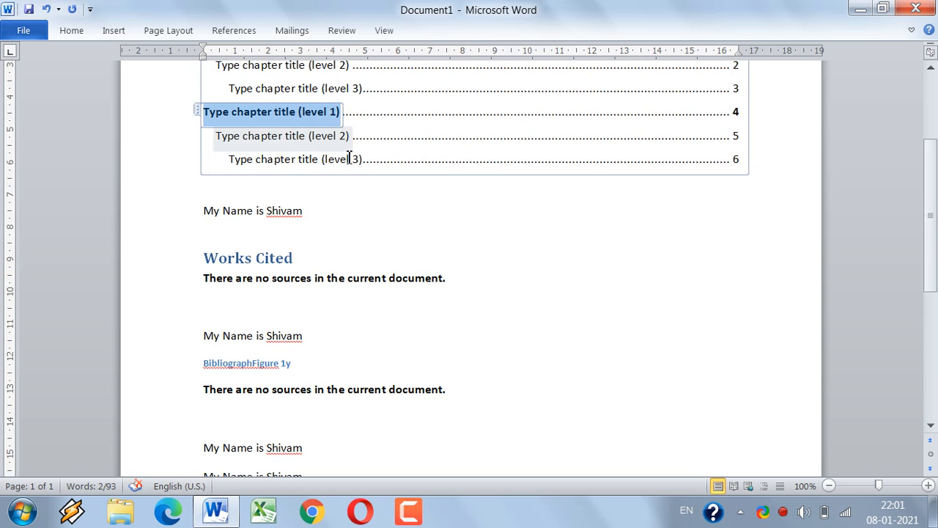
left_click(375, 194)
left_click(253, 31)
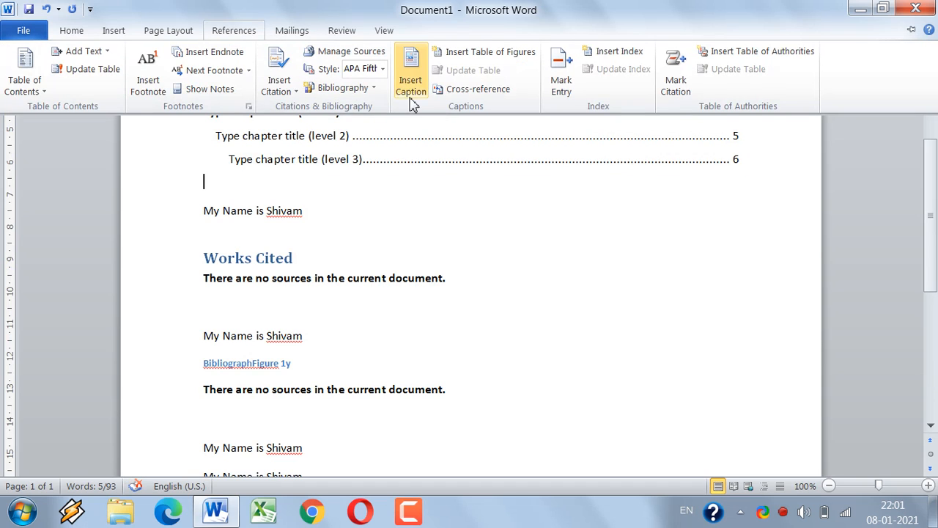
left_click(505, 54)
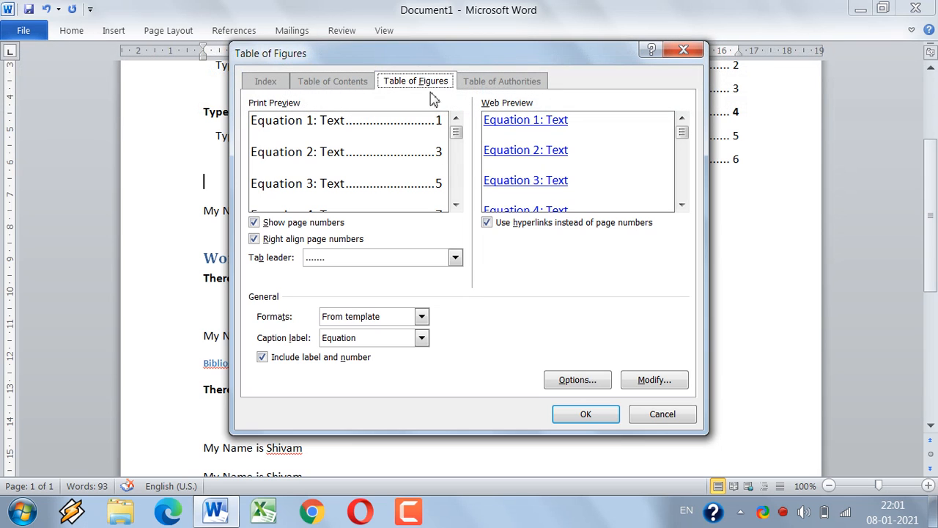
left_click(586, 413)
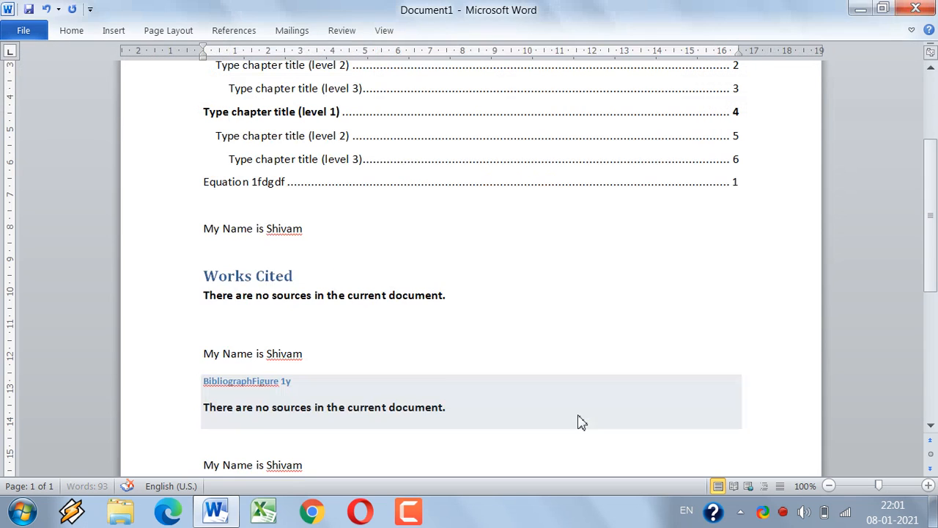
Examine the cross-reference options for the Numbered item, Heading and Bookmark types, and close them without inserting a reference
left_click(245, 210)
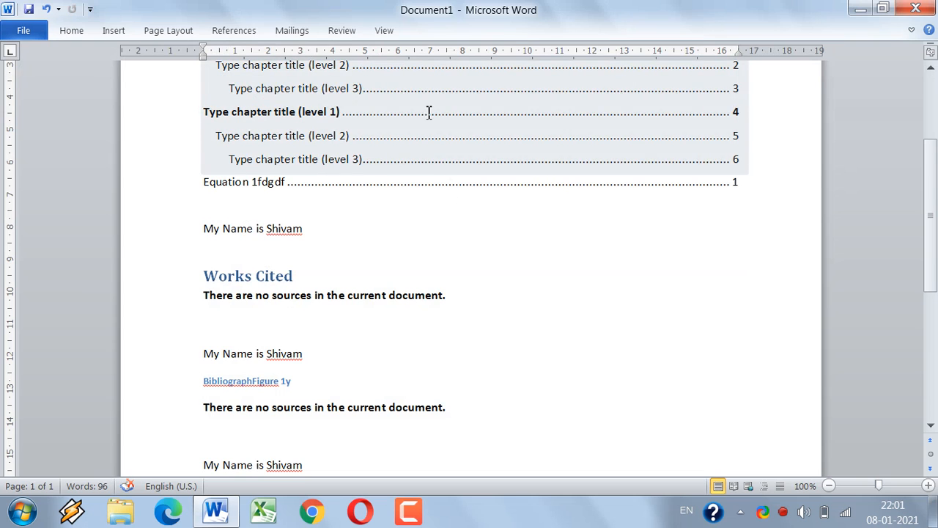
scroll(429, 112, "up", 5)
left_click(242, 33)
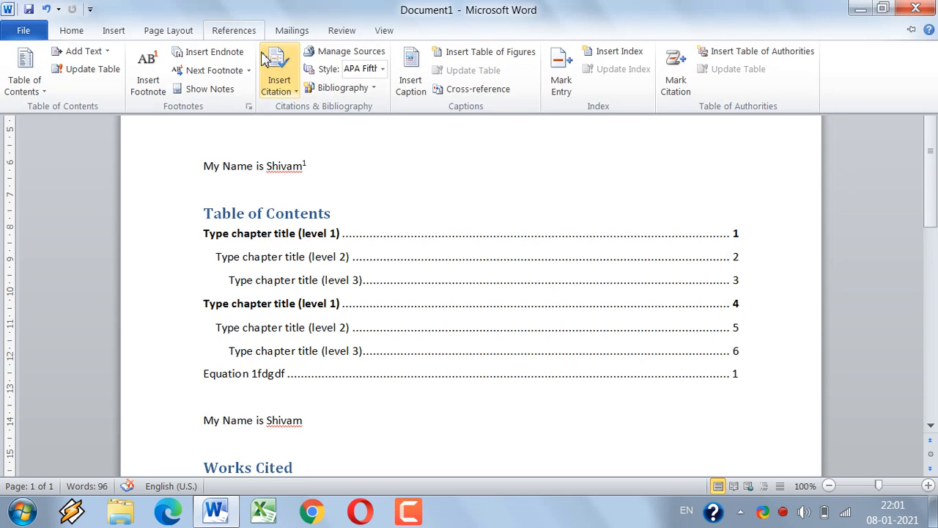
left_click(494, 92)
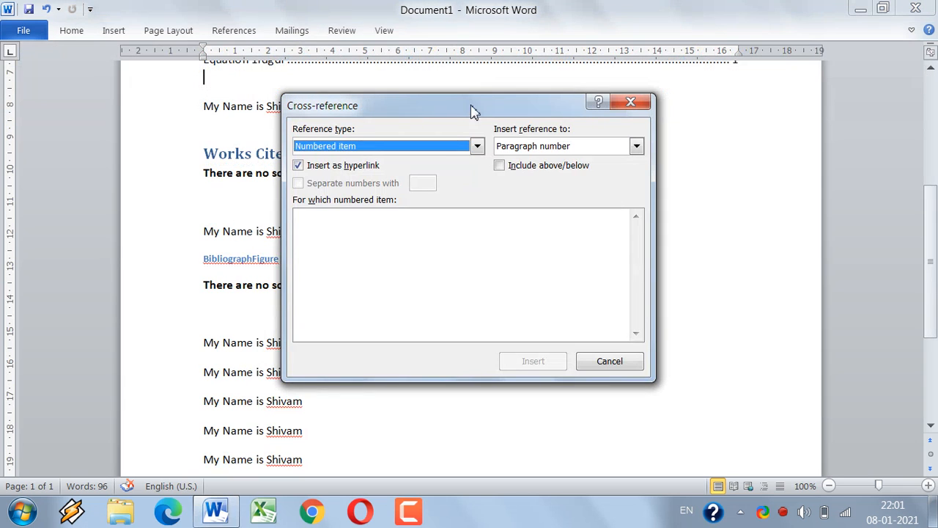
left_click(477, 146)
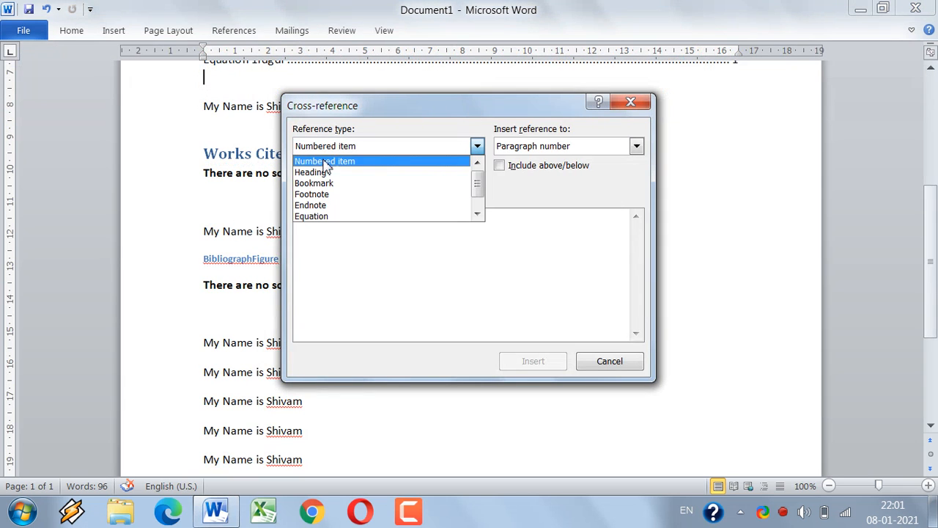
left_click(342, 173)
left_click(478, 146)
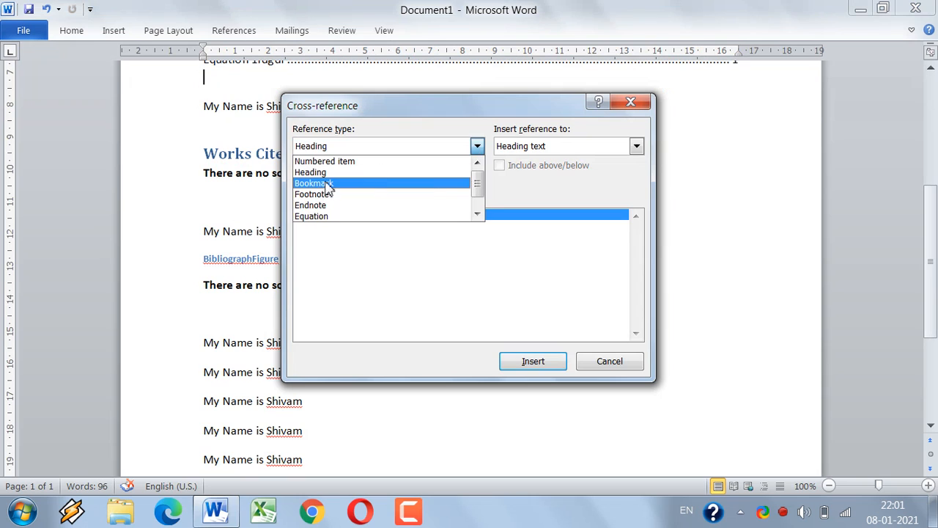
left_click(322, 184)
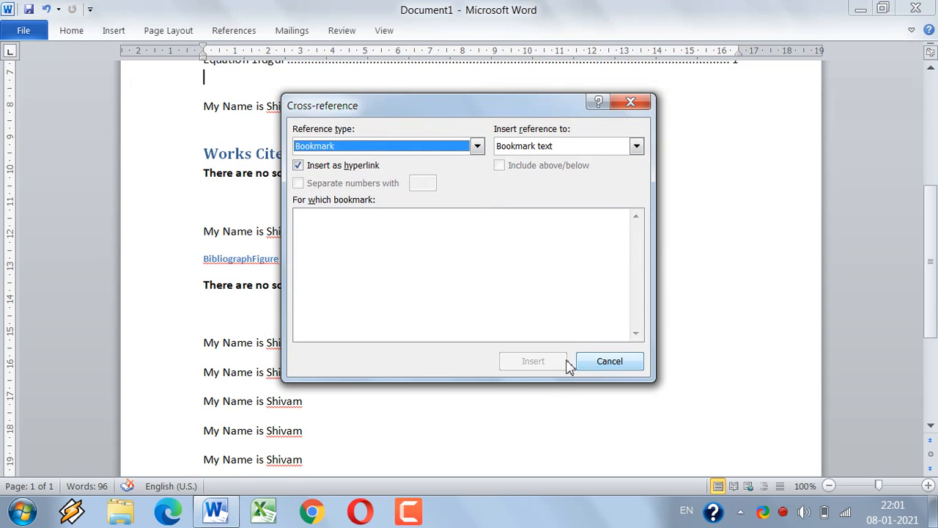
left_click(421, 253)
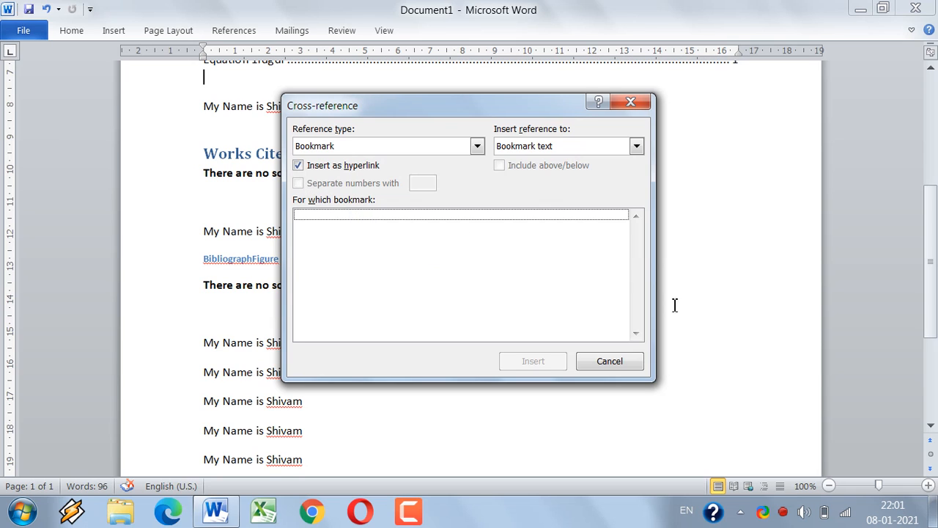
left_click(622, 362)
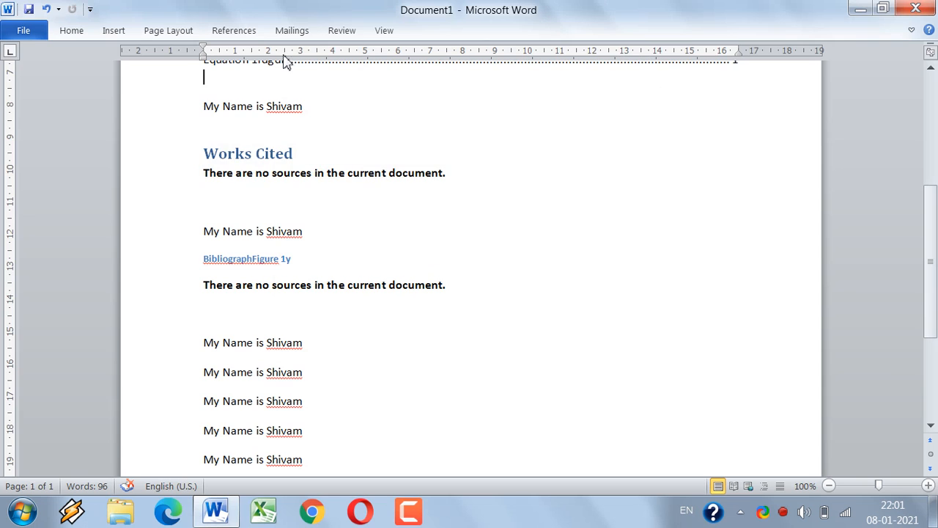
Examine the index settings, trying right-aligned page numbers, the Run-in type and the Modern format, and close them without inserting an index
left_click(248, 37)
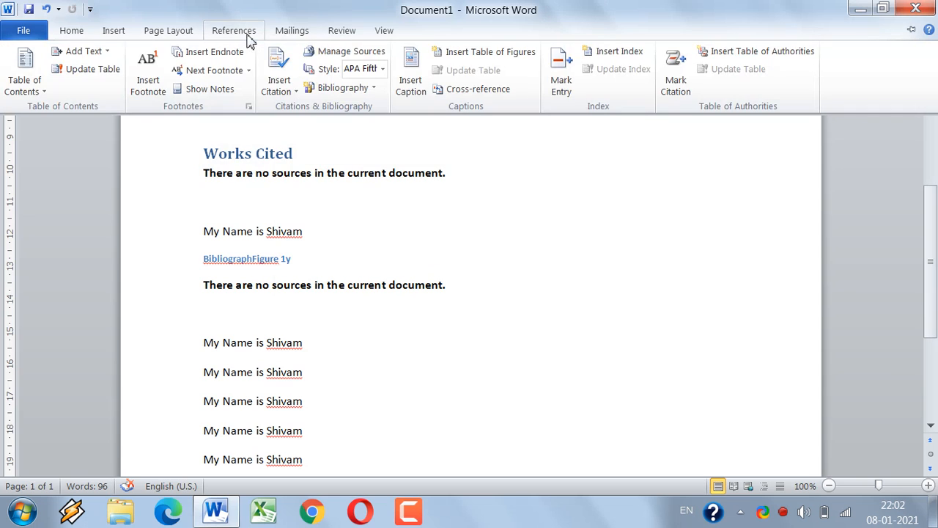
left_click(620, 53)
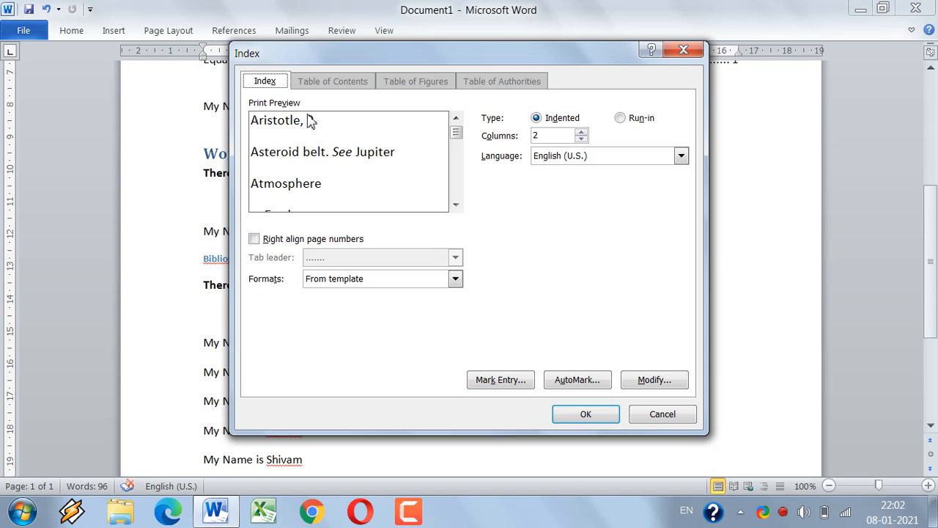
left_click(255, 239)
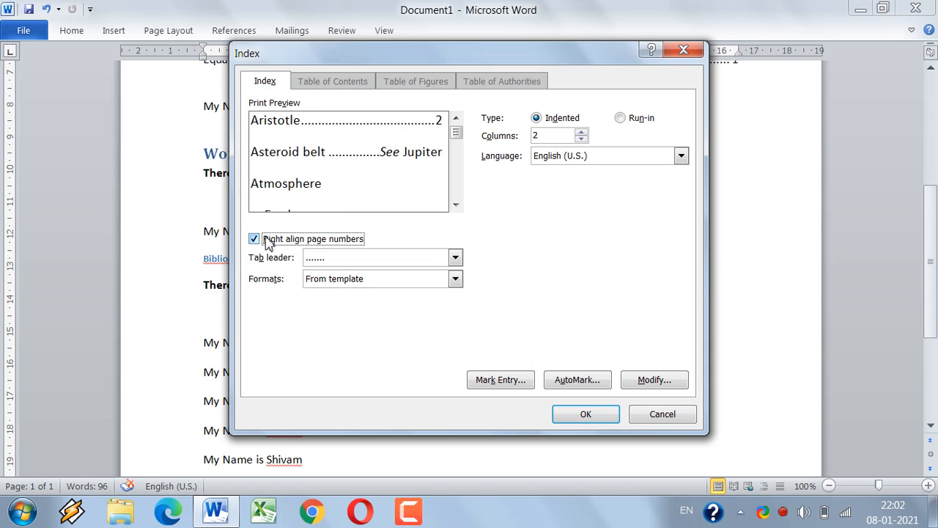
left_click(623, 119)
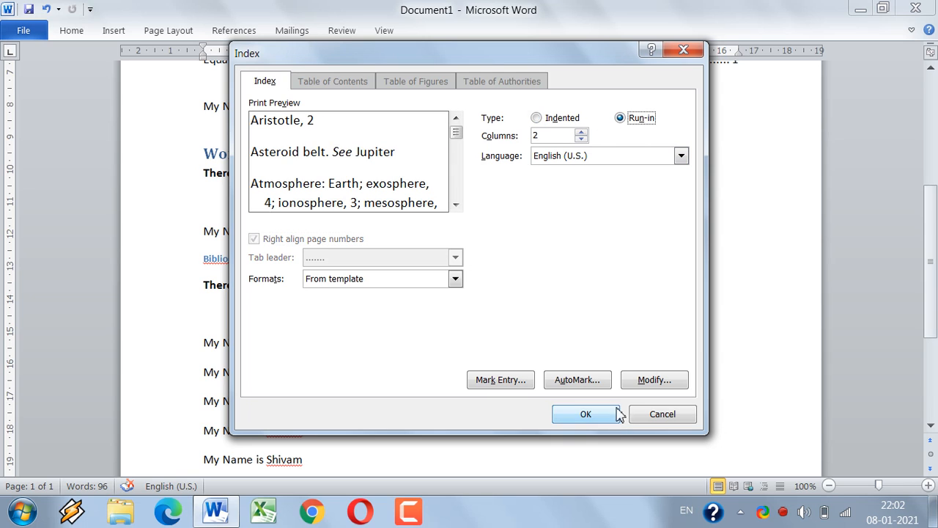
left_click(456, 279)
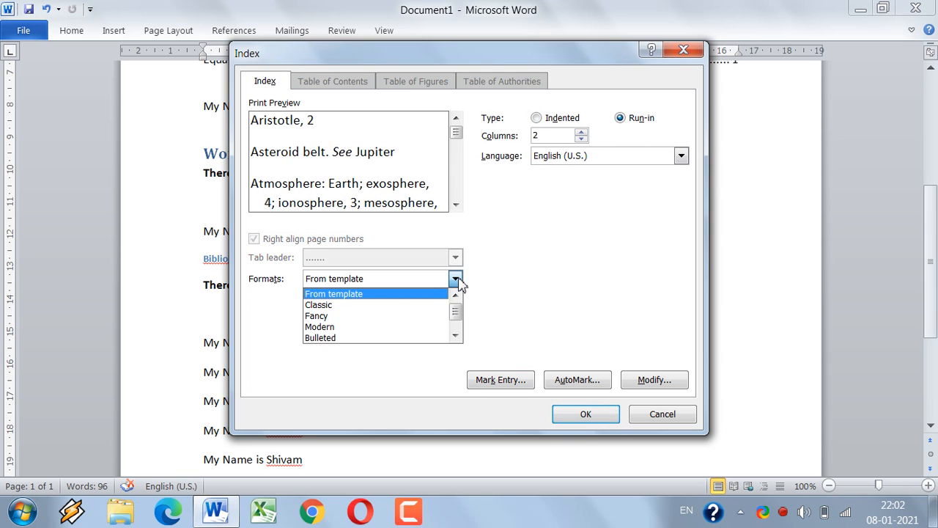
left_click(336, 327)
left_click(663, 415)
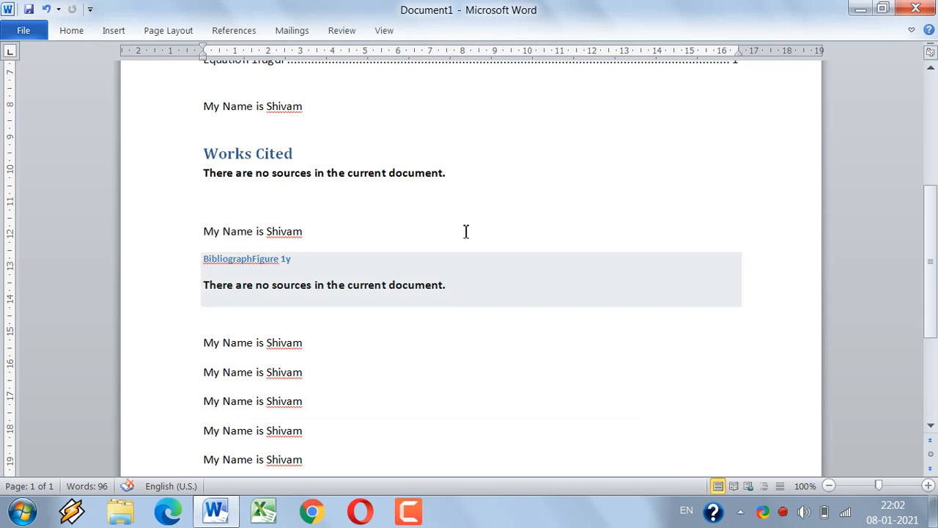
Examine the index entry marking options for cross-reference, current page, page range and page number format, and close them without marking an entry
left_click(249, 32)
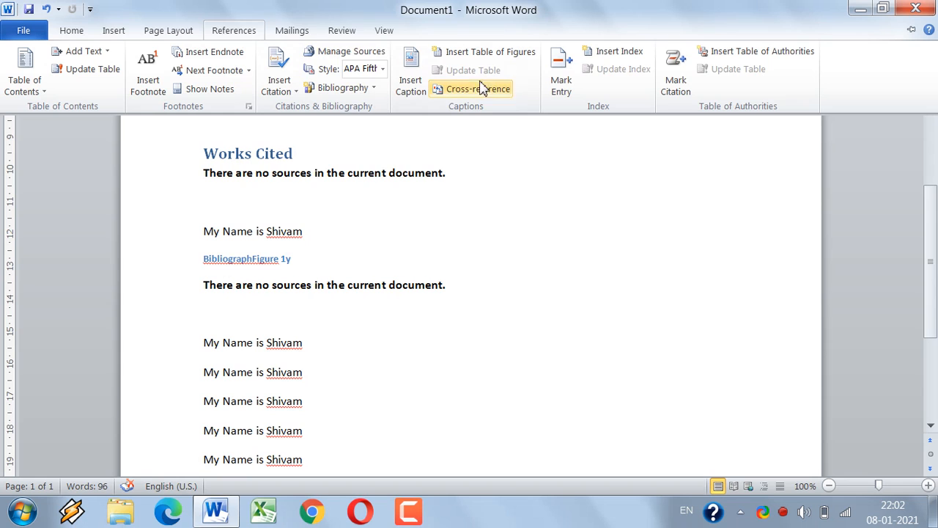
left_click(562, 79)
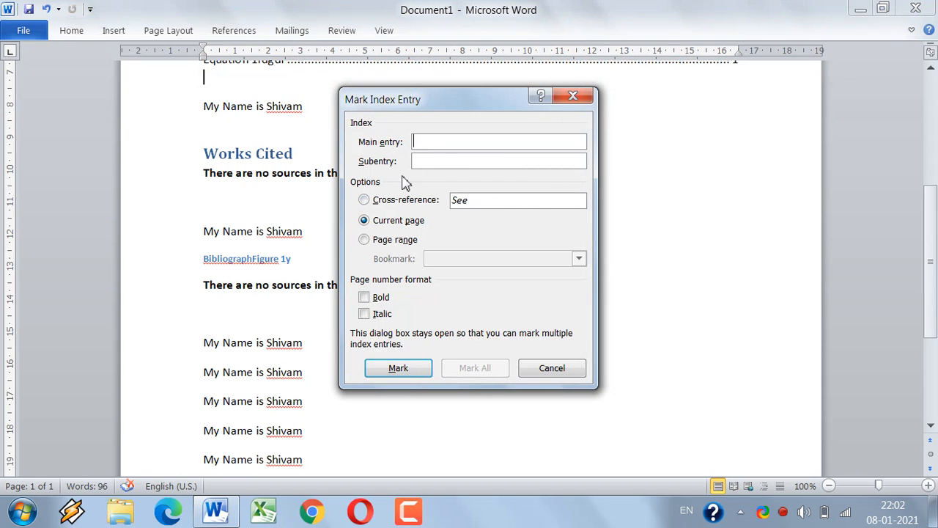
left_click(398, 200)
left_click(385, 223)
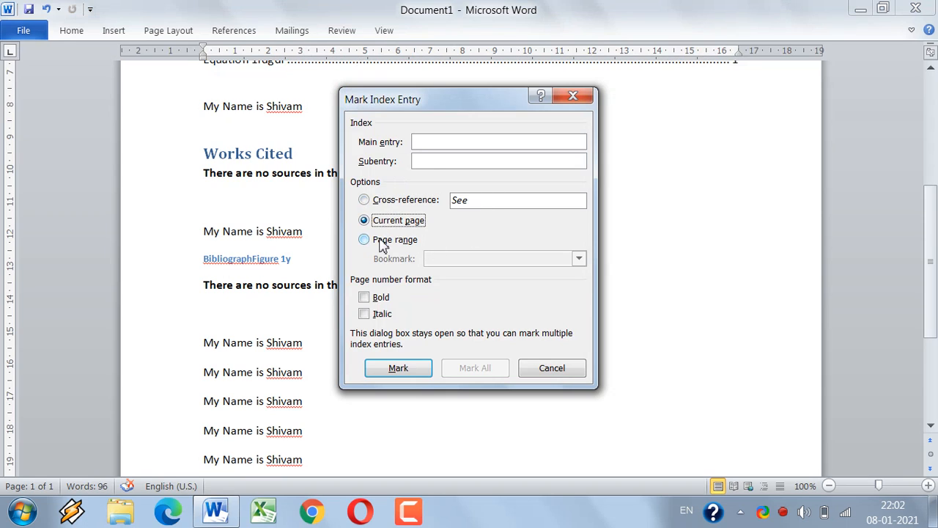
left_click(381, 243)
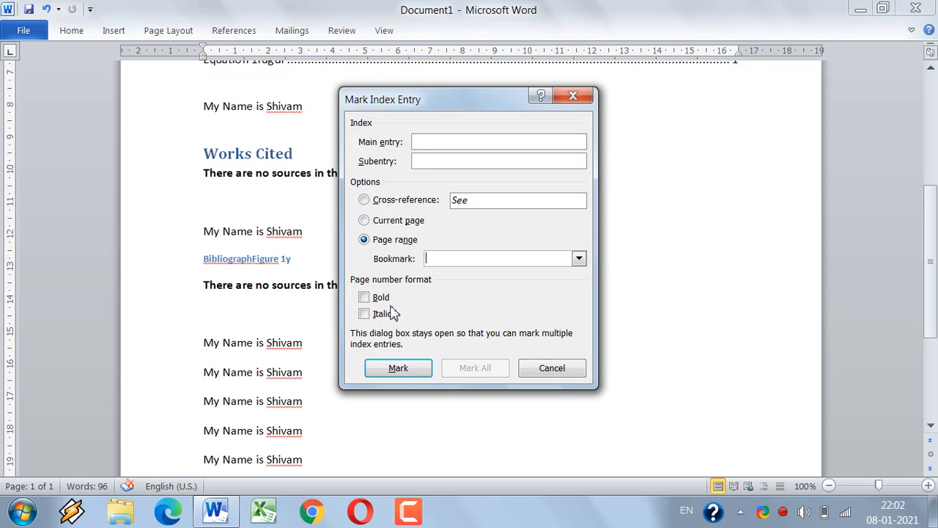
left_click(368, 314)
left_click(368, 300)
left_click(368, 314)
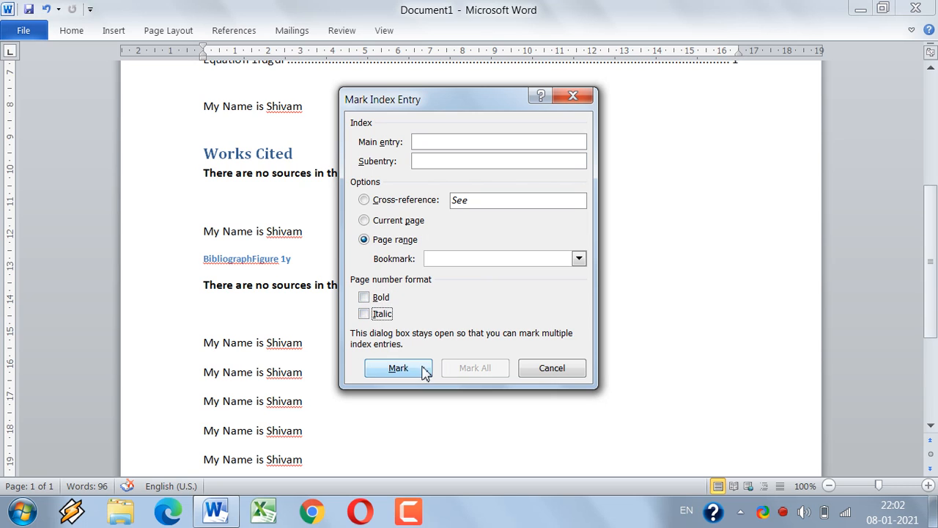
left_click(424, 370)
left_click(436, 303)
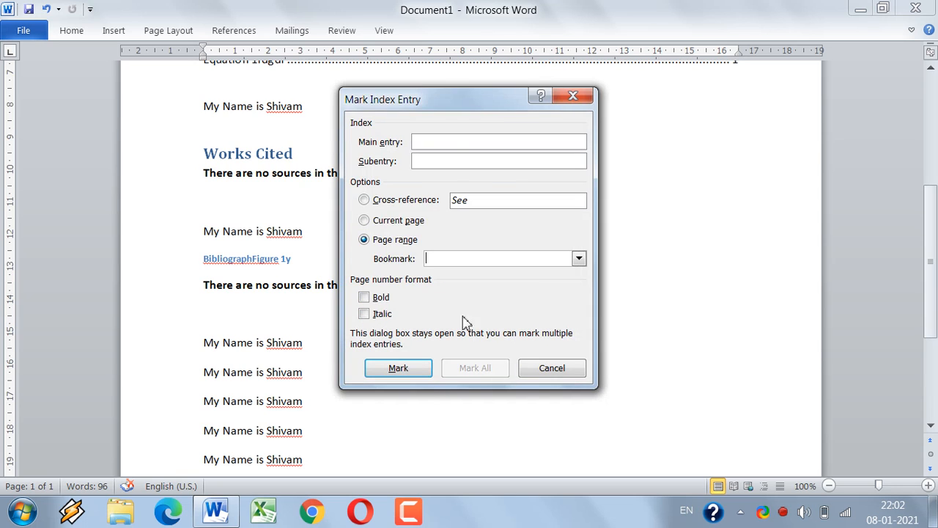
left_click(555, 370)
Mark a citation in the Cases category with the short citation "sdssa" on the blank line below the table of figures
left_click(242, 32)
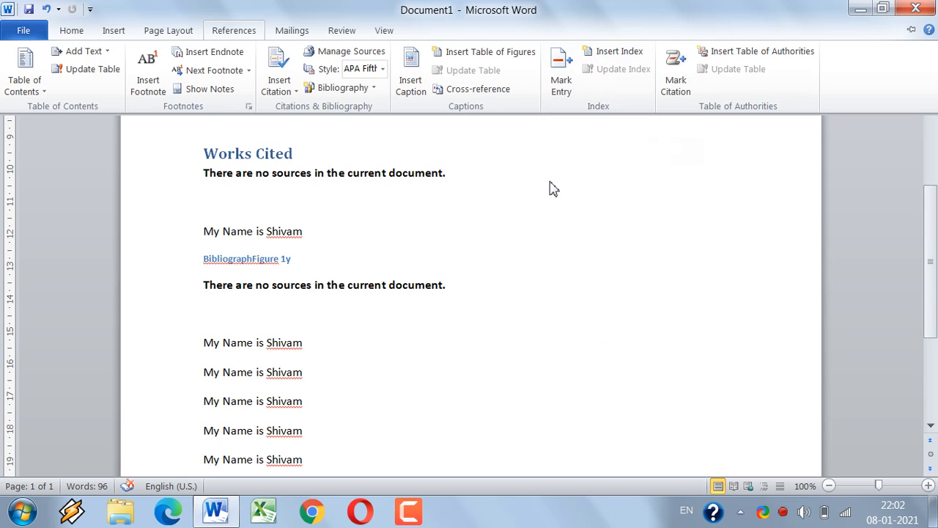
left_click(683, 89)
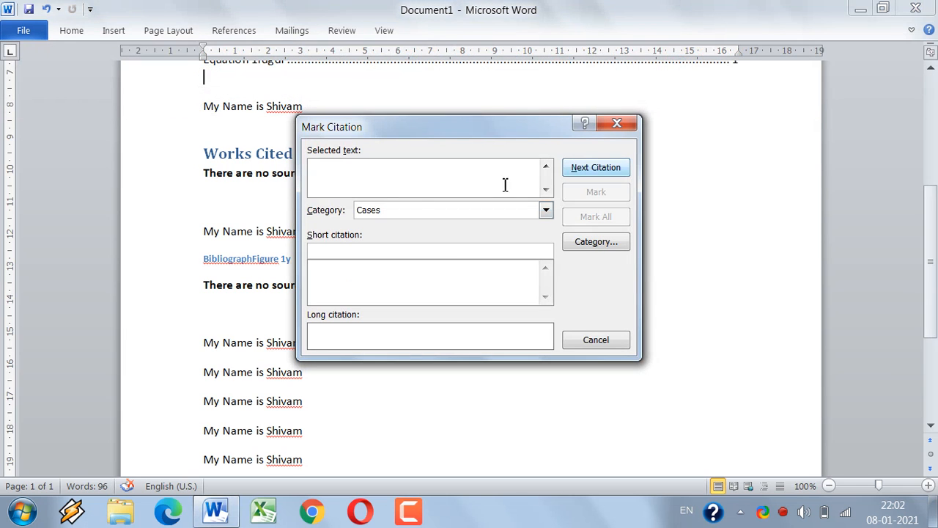
type("sdssa")
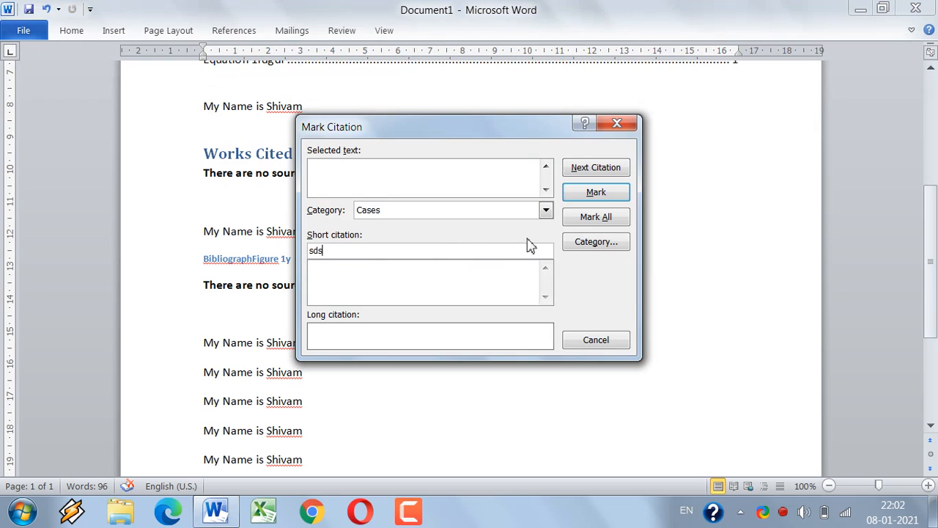
left_click(596, 193)
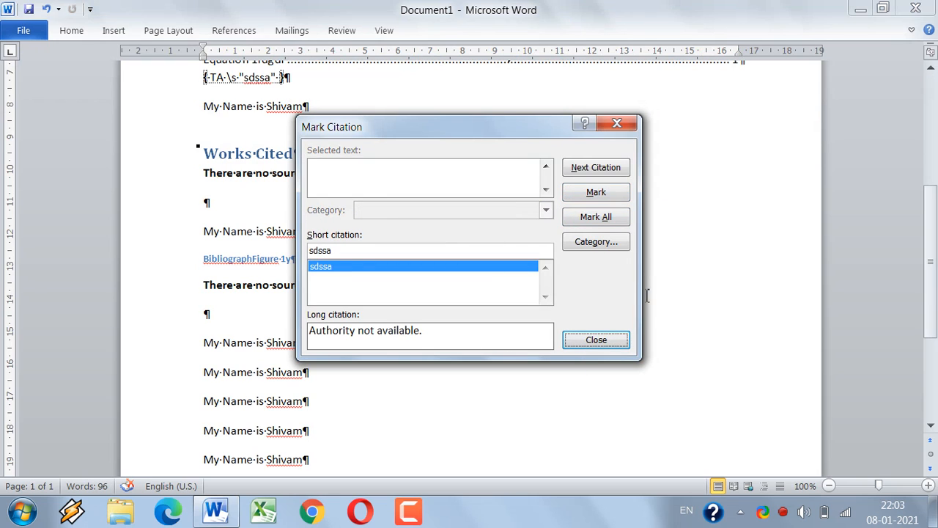
left_click(596, 340)
Insert a table of authorities for the Regulations category right after the marked "sdssa" citation
scroll(509, 341, "down", 5)
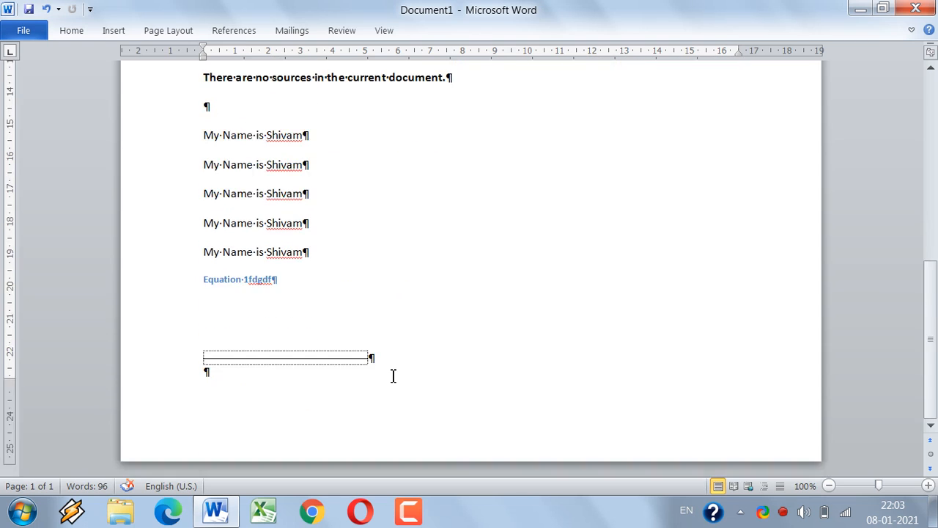
scroll(391, 377, "up", 10)
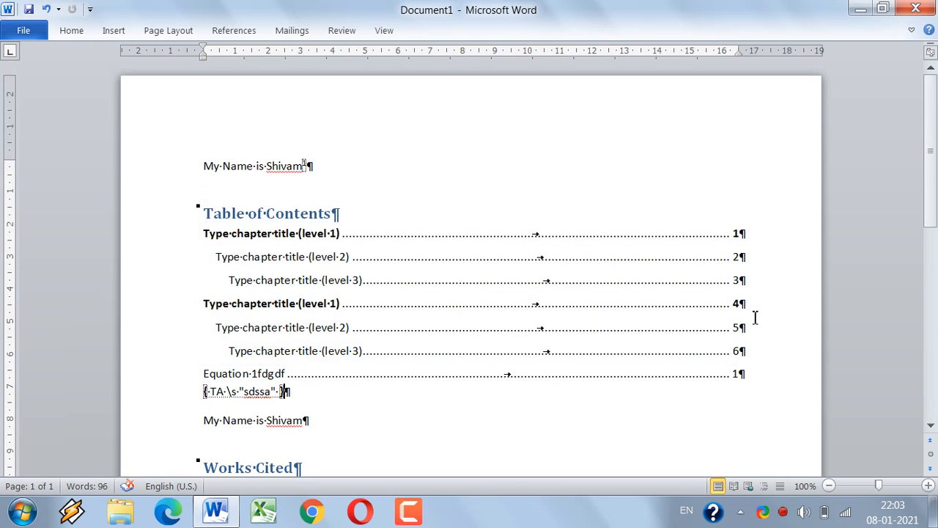
left_click(254, 33)
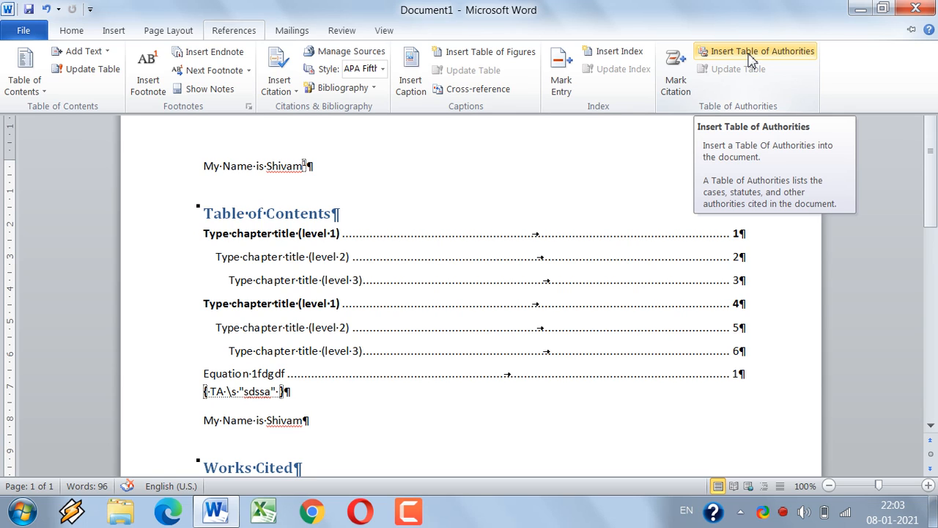
left_click(751, 59)
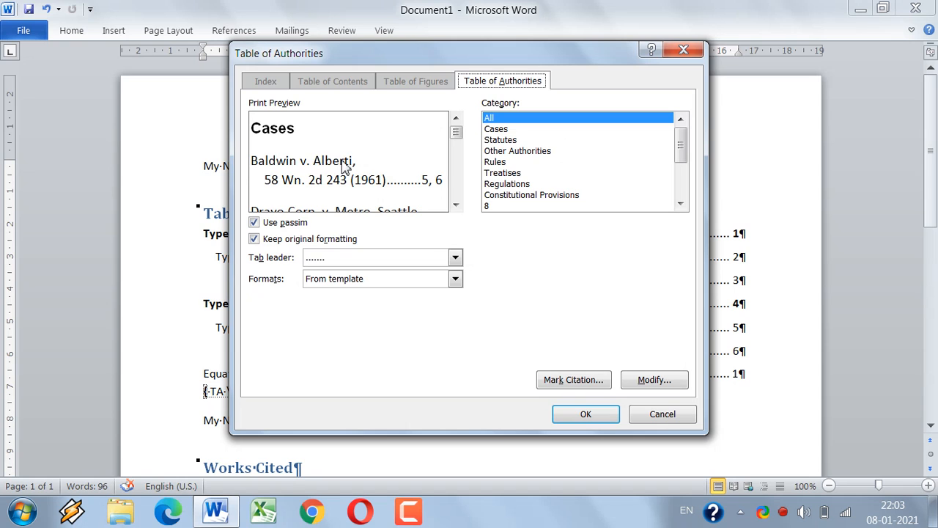
left_click(539, 184)
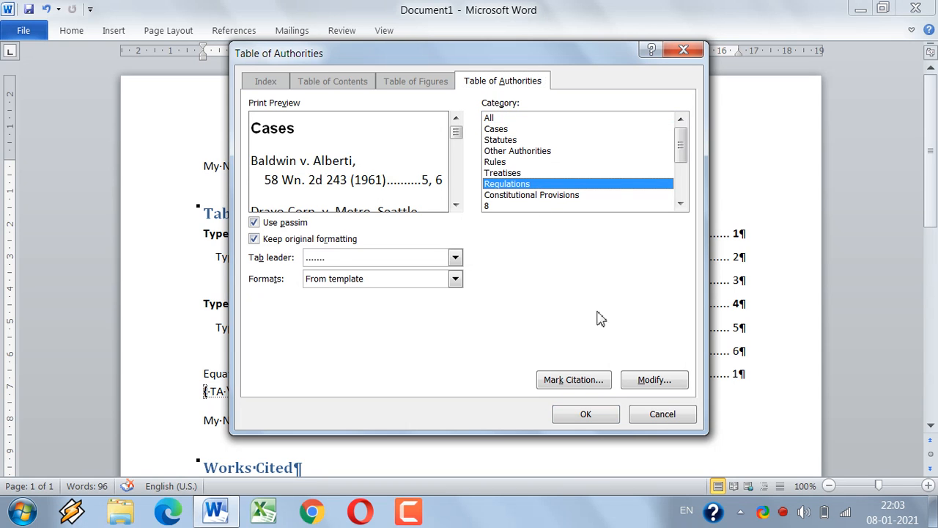
left_click(584, 414)
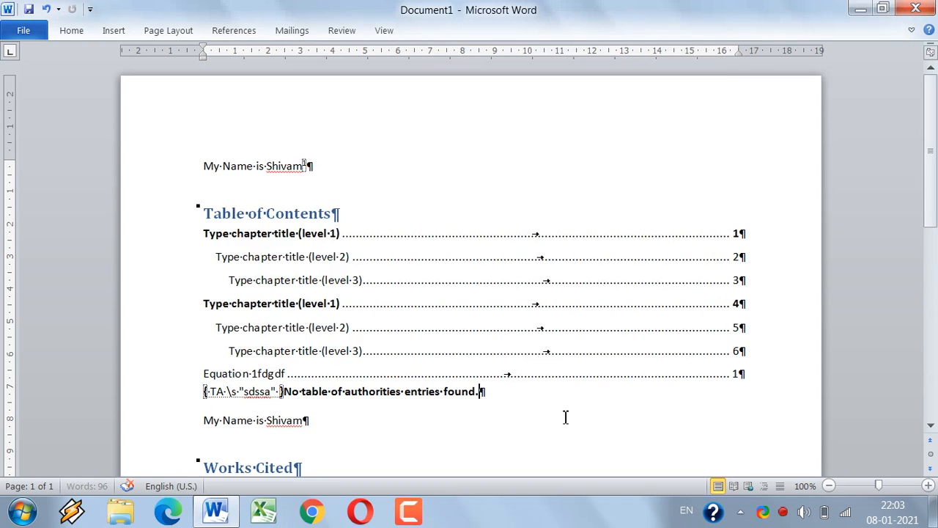
Review the inserted references in the document and close it without saving
scroll(367, 349, "down", 4)
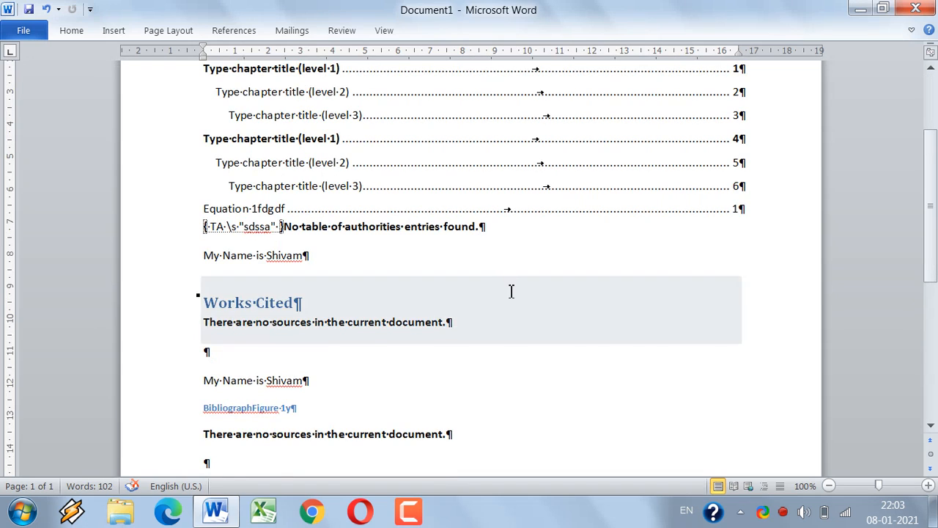
scroll(509, 287, "up", 4)
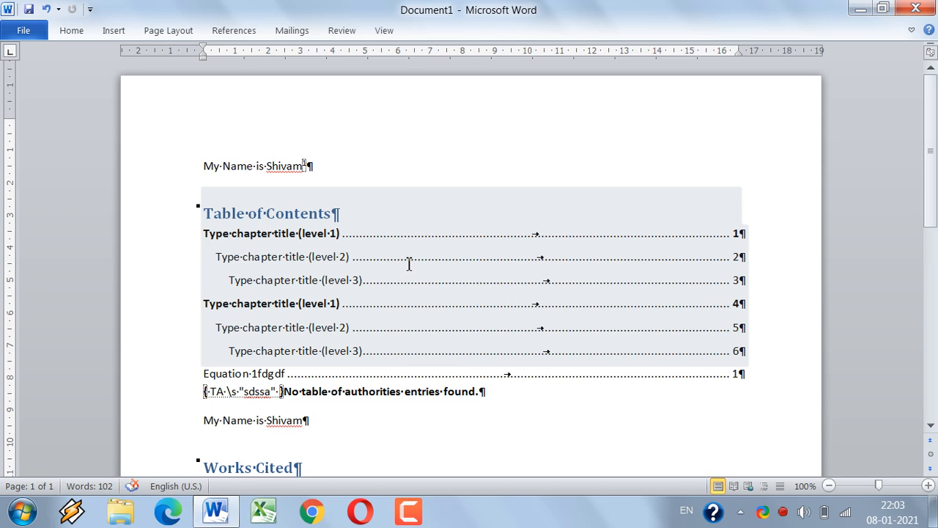
left_click(919, 8)
left_click(477, 274)
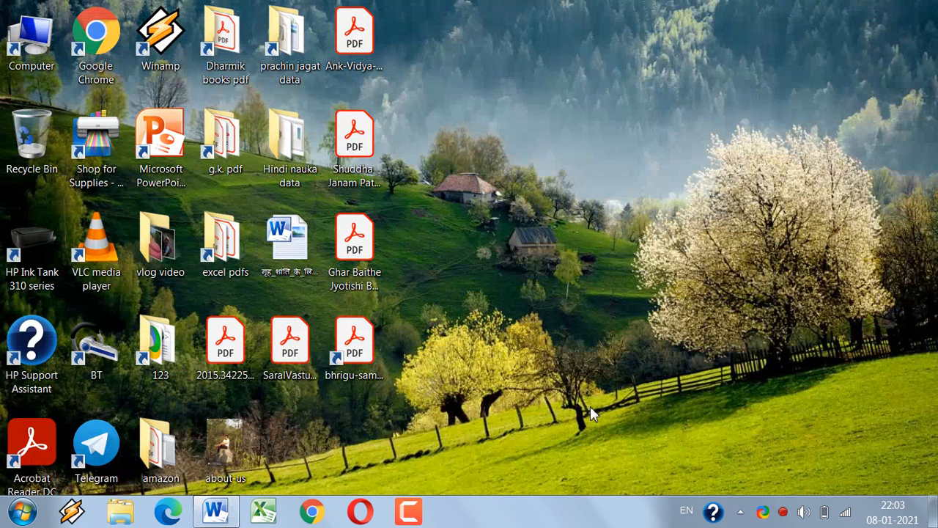